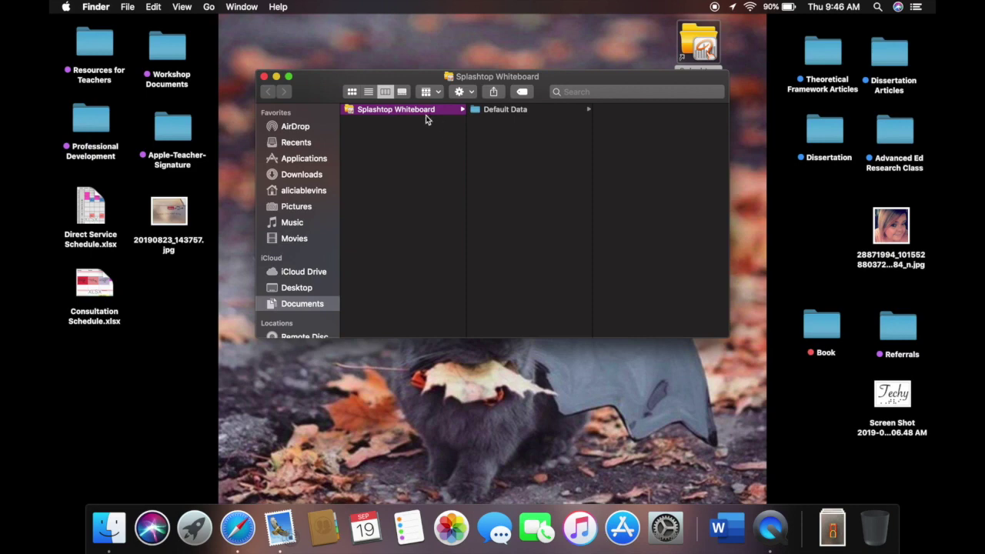
# Look through the Background, Flipchart and Snapshot subfolders of Splashtop Whiteboard's Default Data folder and close the Finder window.
pyautogui.click(427, 111)
pyautogui.click(480, 113)
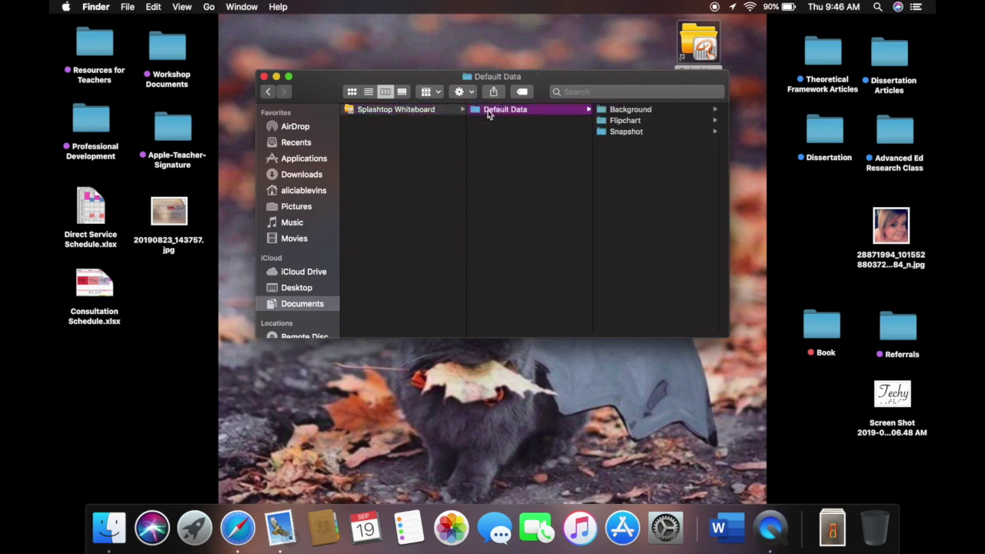
pyautogui.click(627, 110)
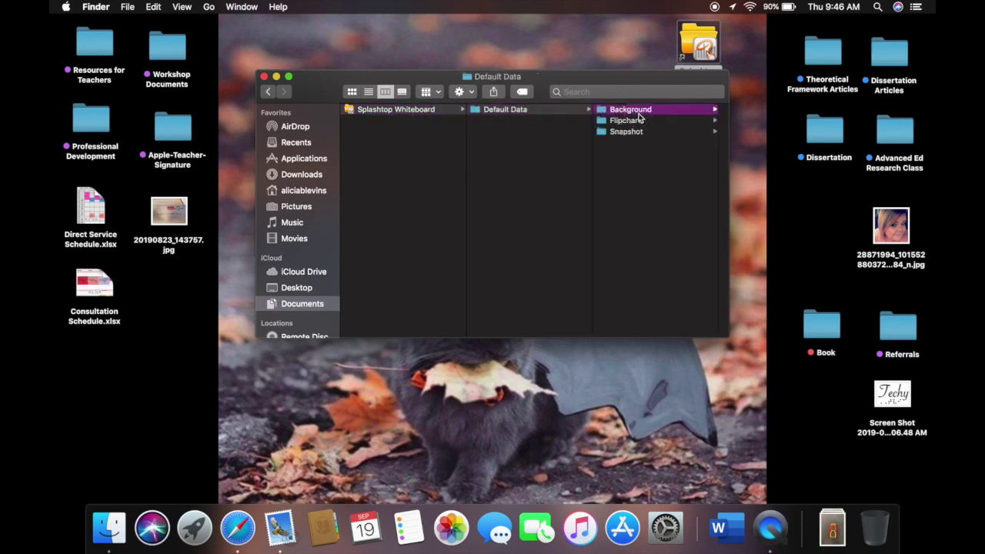
pyautogui.click(560, 121)
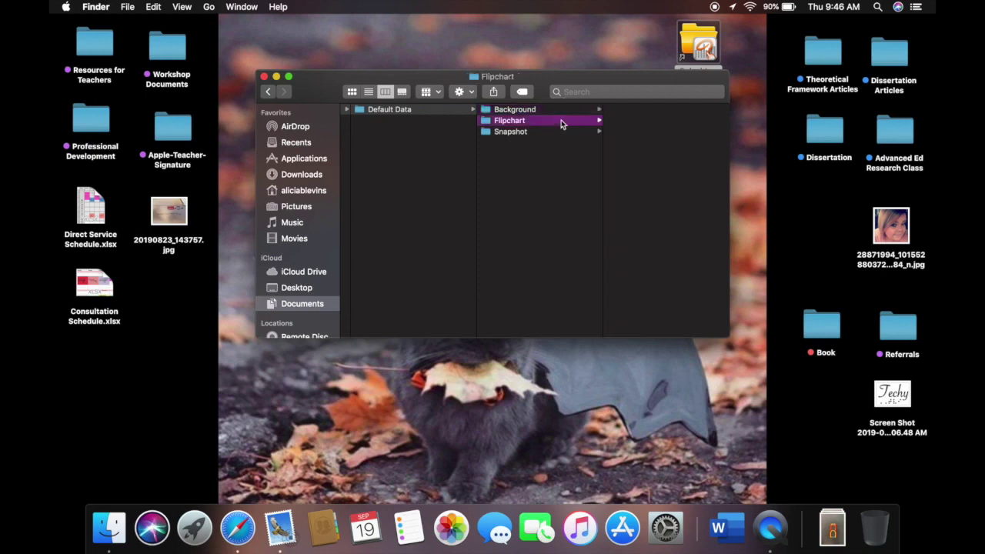
pyautogui.click(562, 131)
pyautogui.click(435, 109)
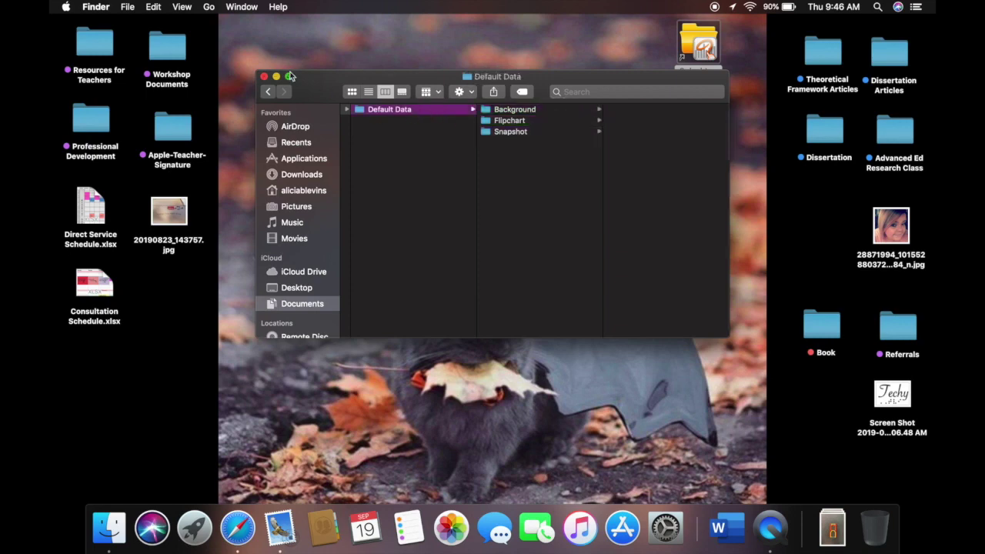
pyautogui.click(264, 76)
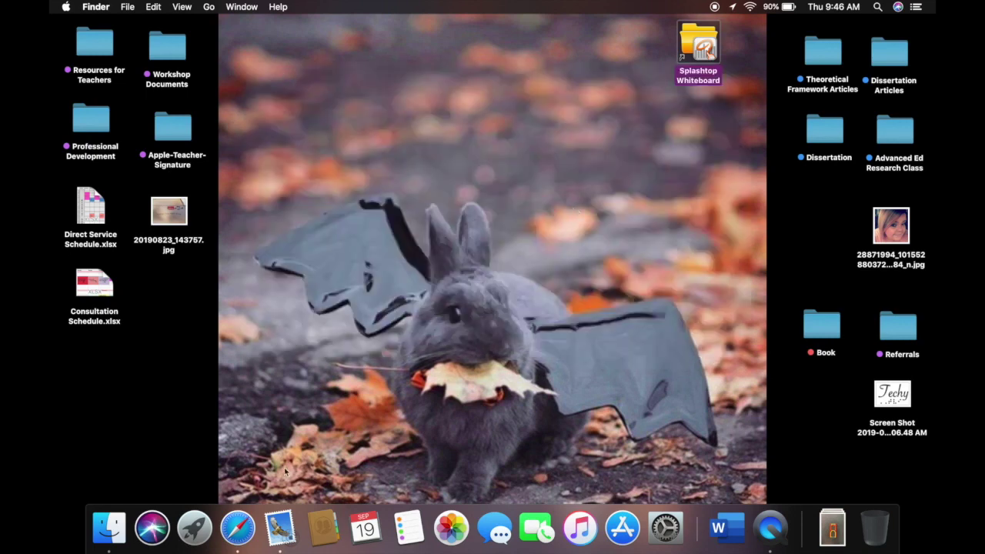
# Launch Splashtop Streamer from the installed applications.
pyautogui.click(193, 528)
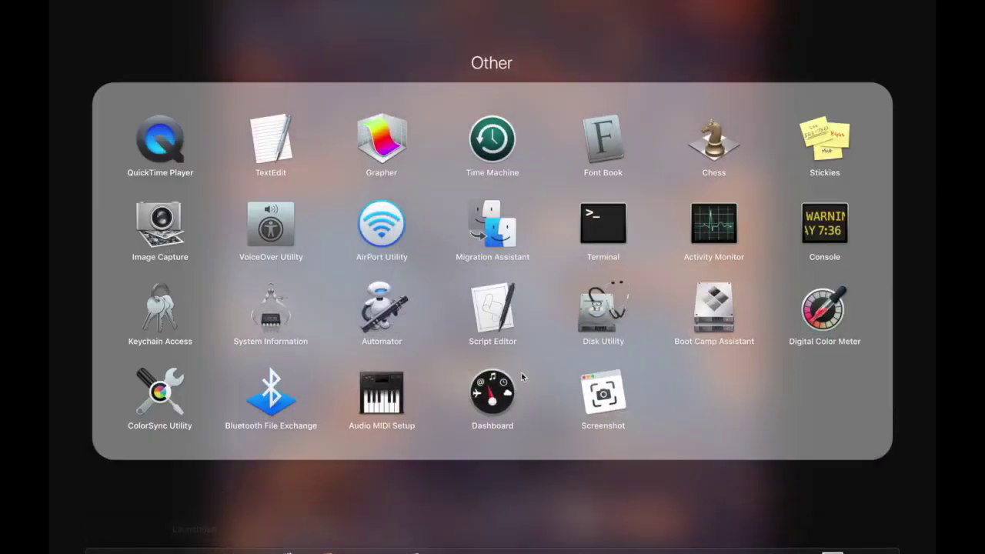
pyautogui.click(765, 474)
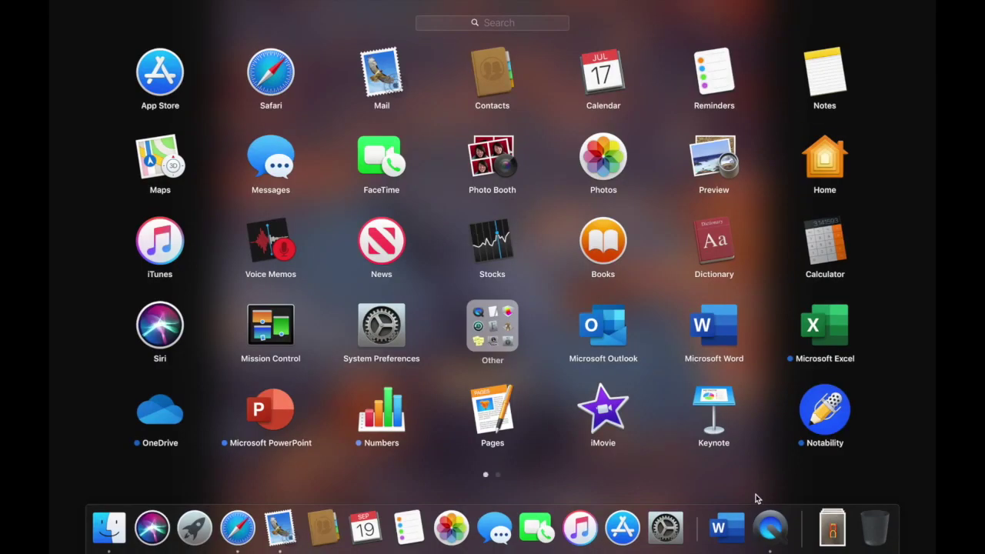
pyautogui.hscroll(3, 585, 461)
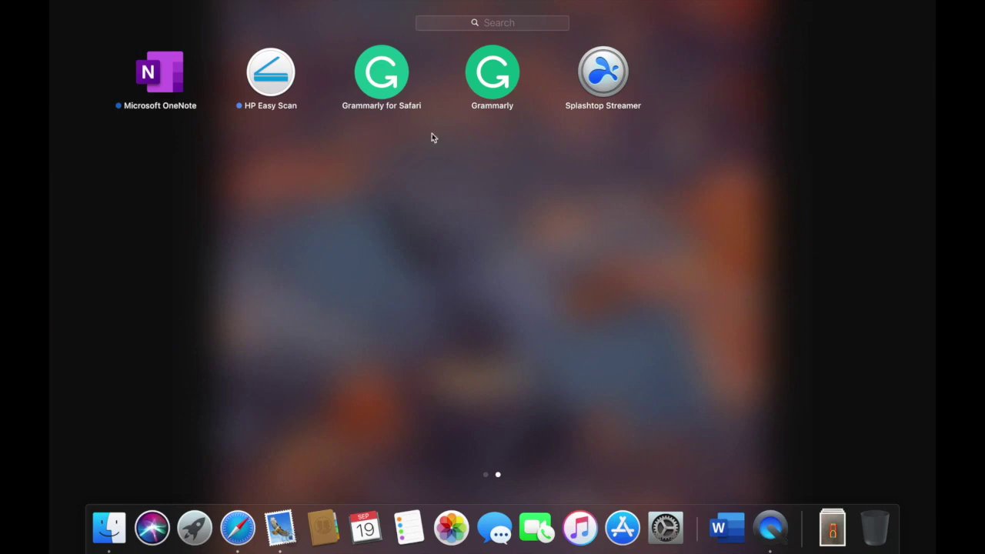
pyautogui.click(600, 109)
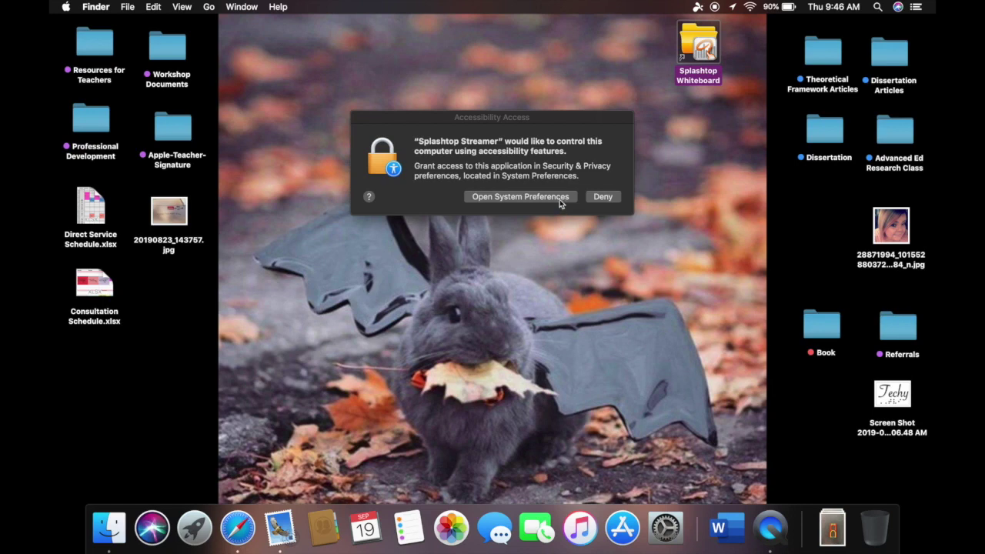
# Open the Accessibility privacy preferences from the access request and unlock them with the account password.
pyautogui.click(560, 199)
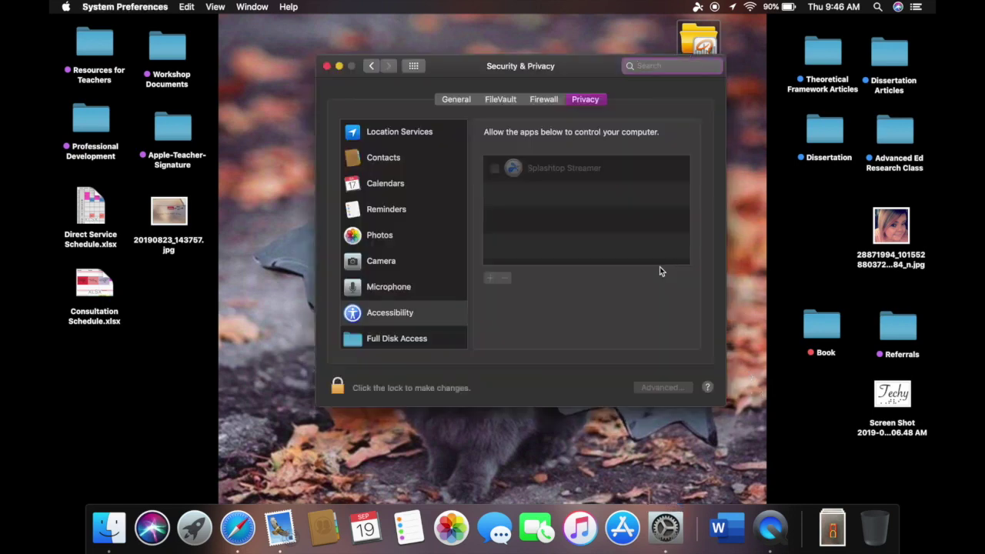
pyautogui.click(426, 314)
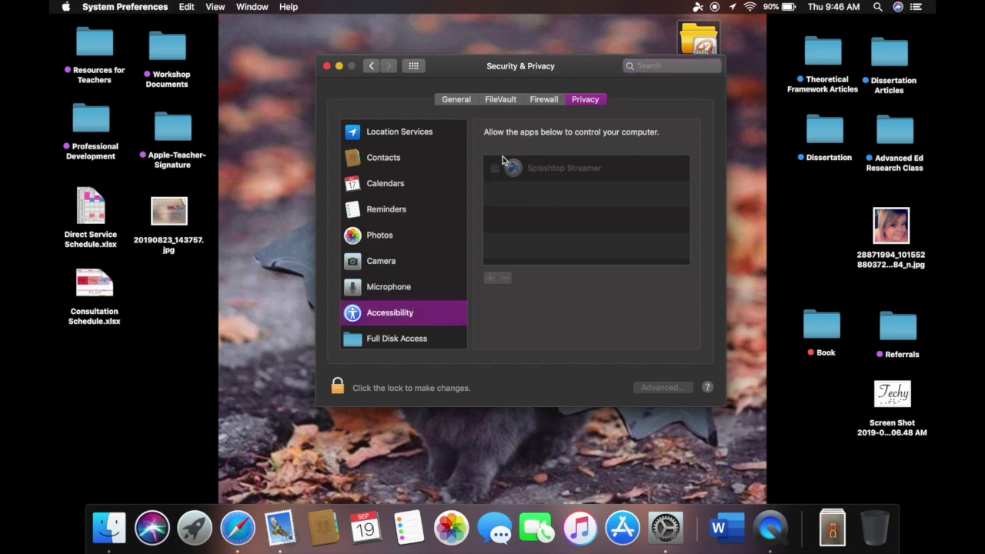
pyautogui.click(490, 176)
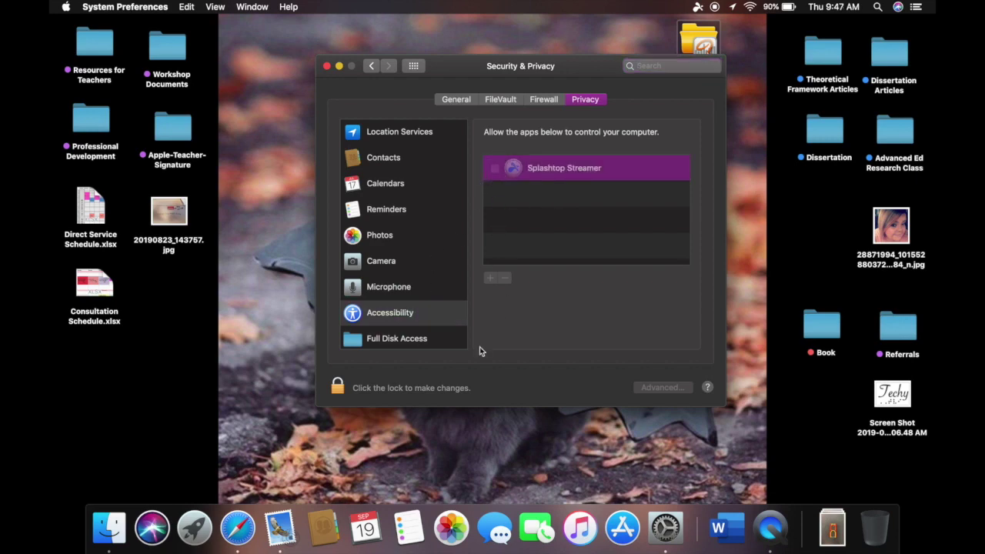
pyautogui.click(339, 386)
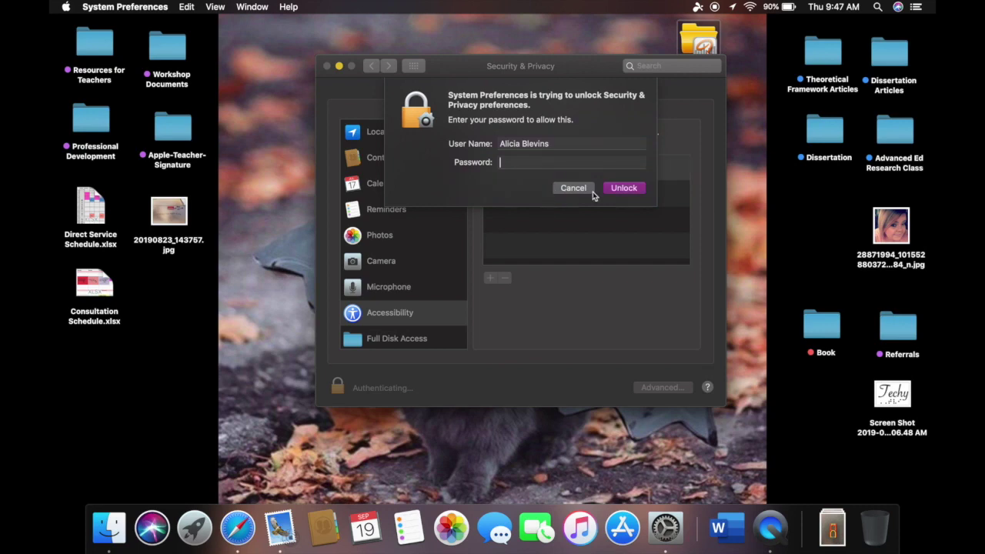
pyautogui.write('•••••')
pyautogui.click(624, 188)
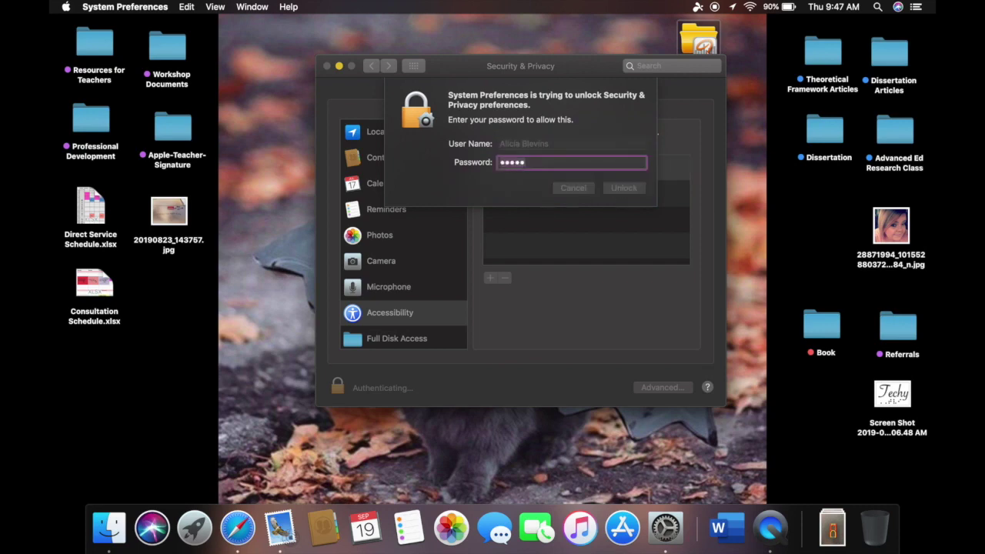
# Allow Splashtop Streamer to control the computer and close the Security & Privacy preferences.
pyautogui.click(495, 169)
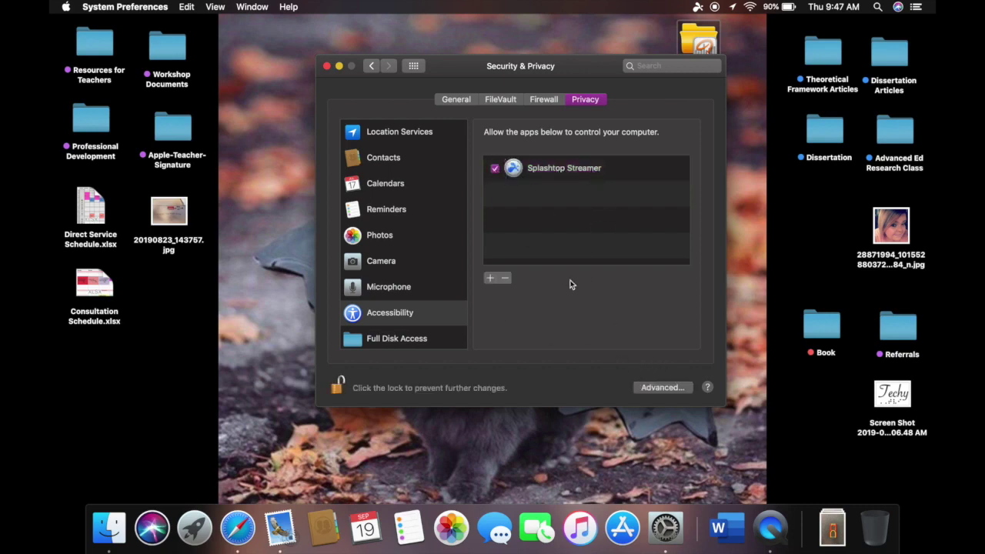
pyautogui.click(512, 446)
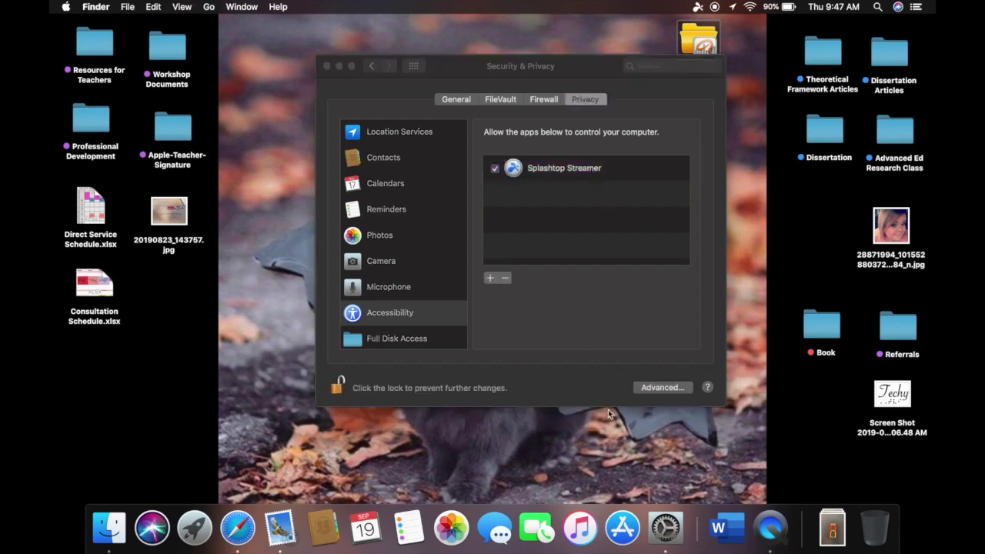
pyautogui.click(327, 67)
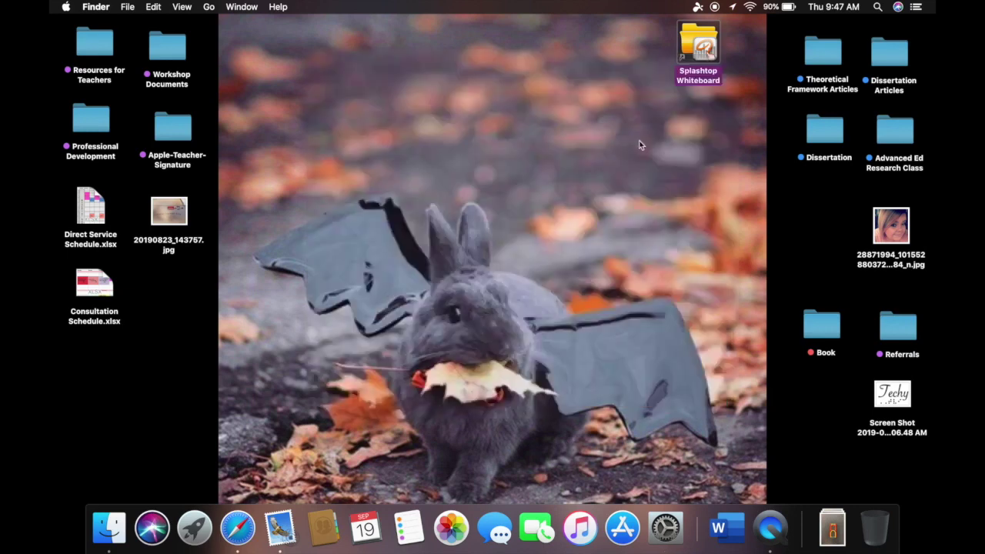
# Open the Splashtop Session Manager and view the computer, connection and account status.
pyautogui.click(698, 8)
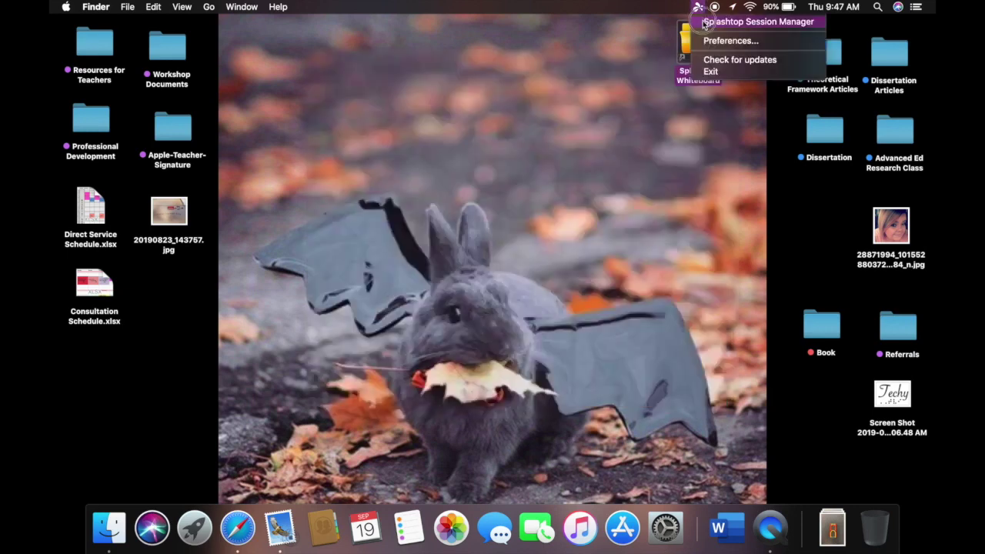
pyautogui.click(702, 21)
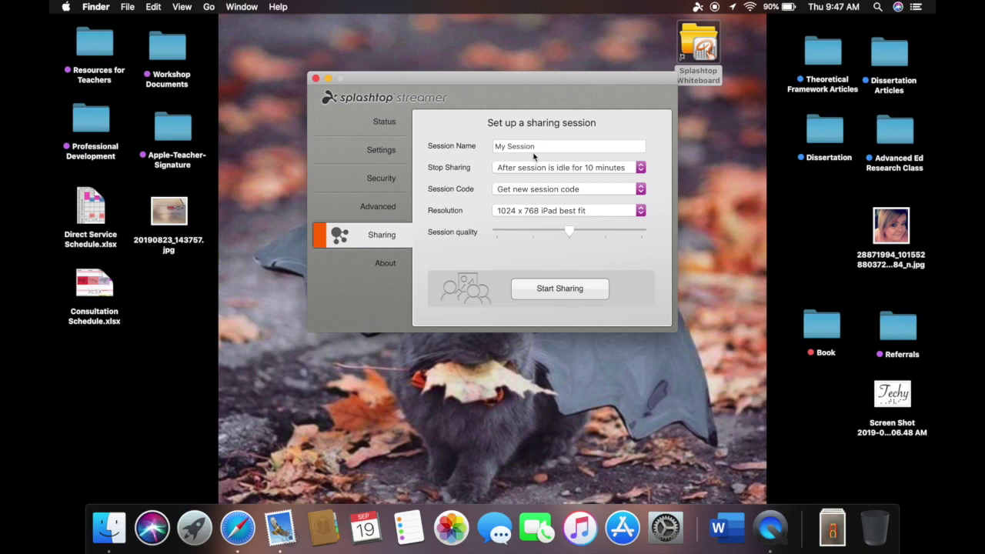
pyautogui.click(384, 122)
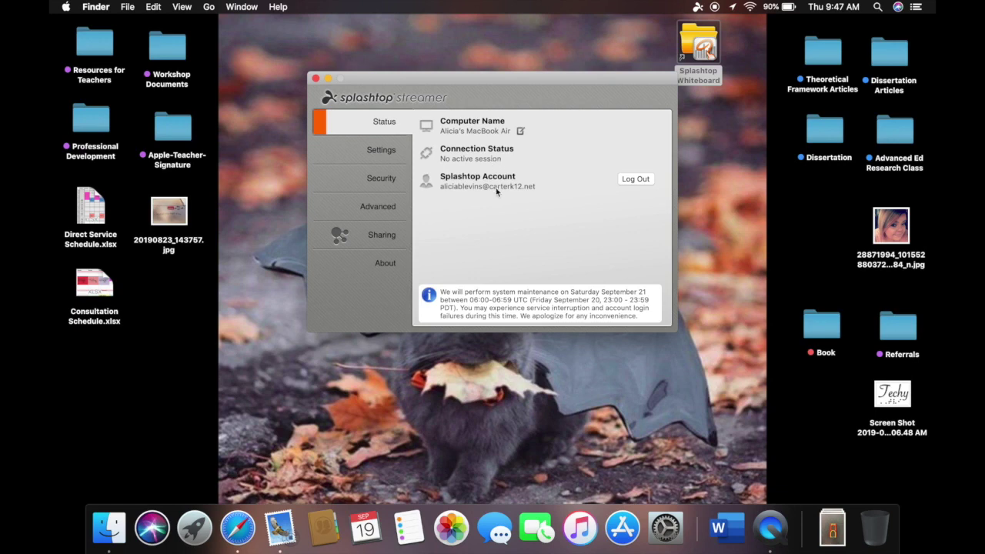
# Examine the streamer's general settings for sound, power, remote print, idle timeout, display driver and compatibility mode.
pyautogui.click(373, 154)
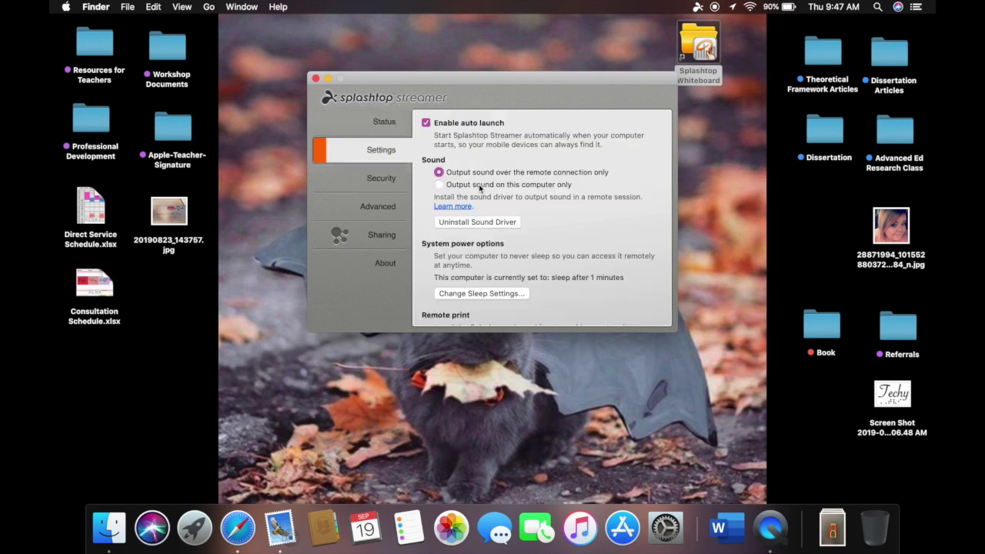
pyautogui.scroll(-4, 474, 221)
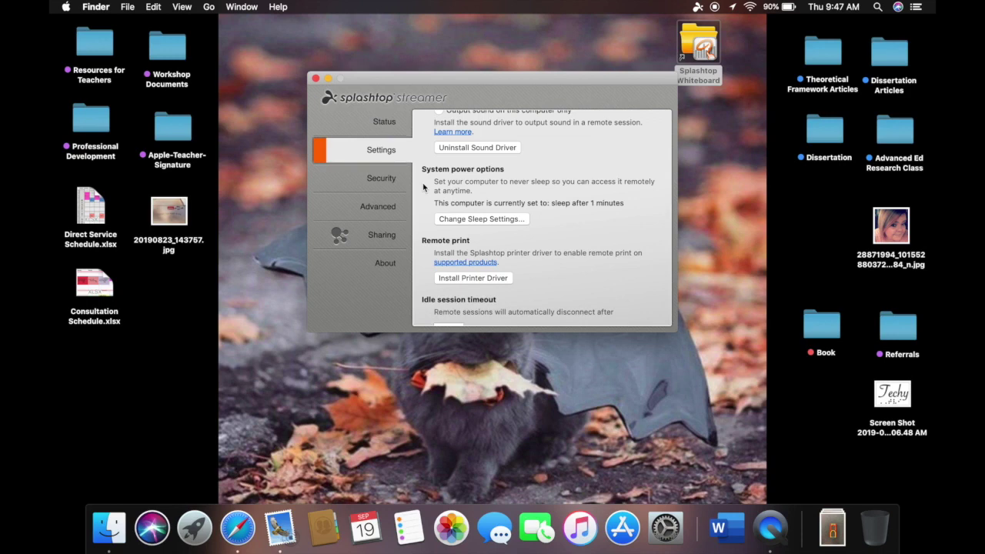
pyautogui.scroll(-4, 425, 193)
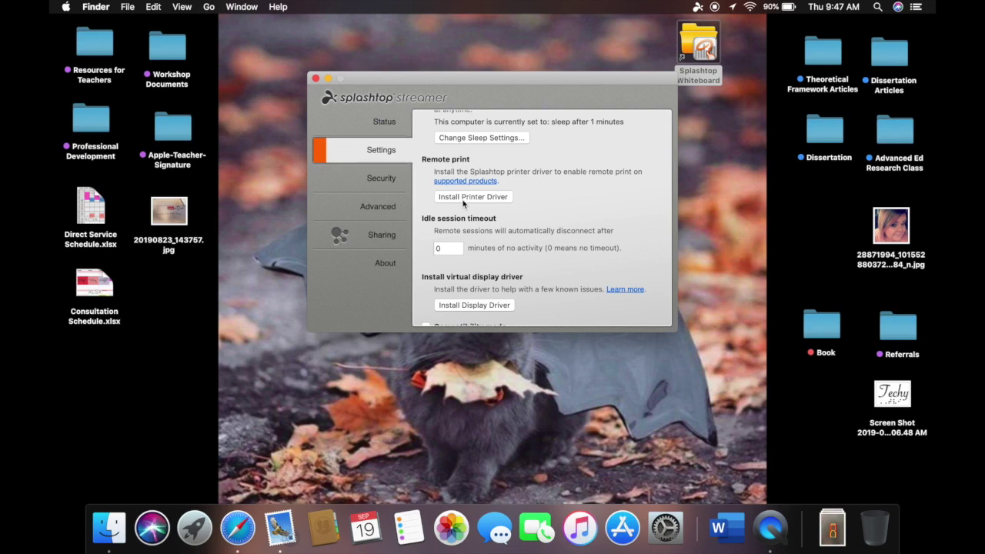
pyautogui.scroll(-4, 422, 196)
pyautogui.scroll(-2, 421, 196)
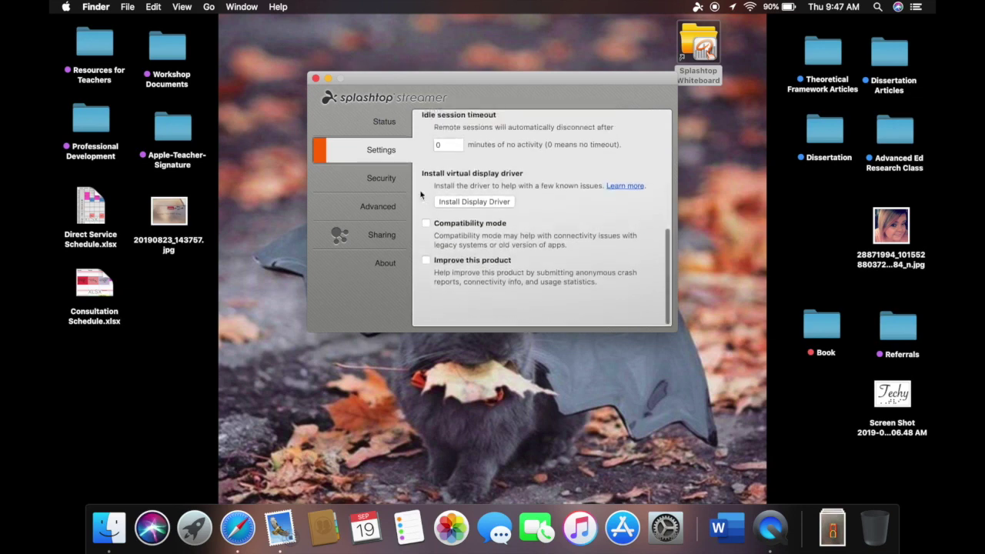
# Examine the streamer's security options for passwords, connection permission and screen locking, including the system preferences for locking keyboard and mouse.
pyautogui.click(408, 183)
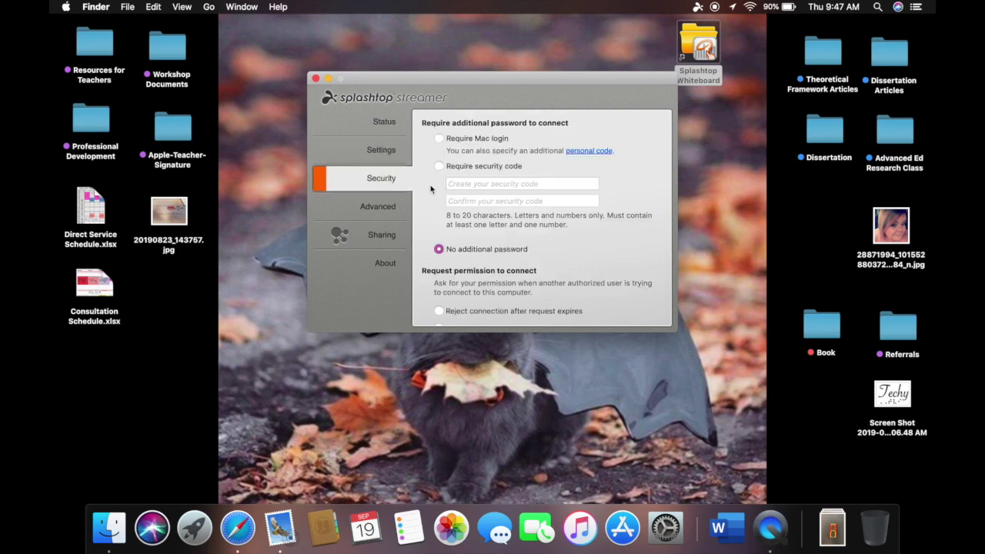
pyautogui.scroll(-1, 431, 216)
pyautogui.scroll(-3, 431, 216)
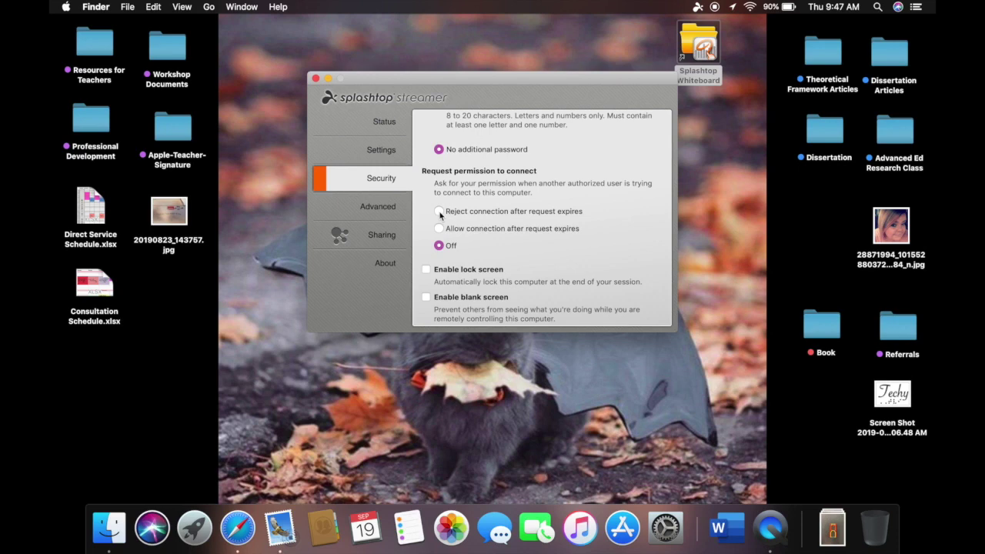
pyautogui.scroll(-3, 422, 221)
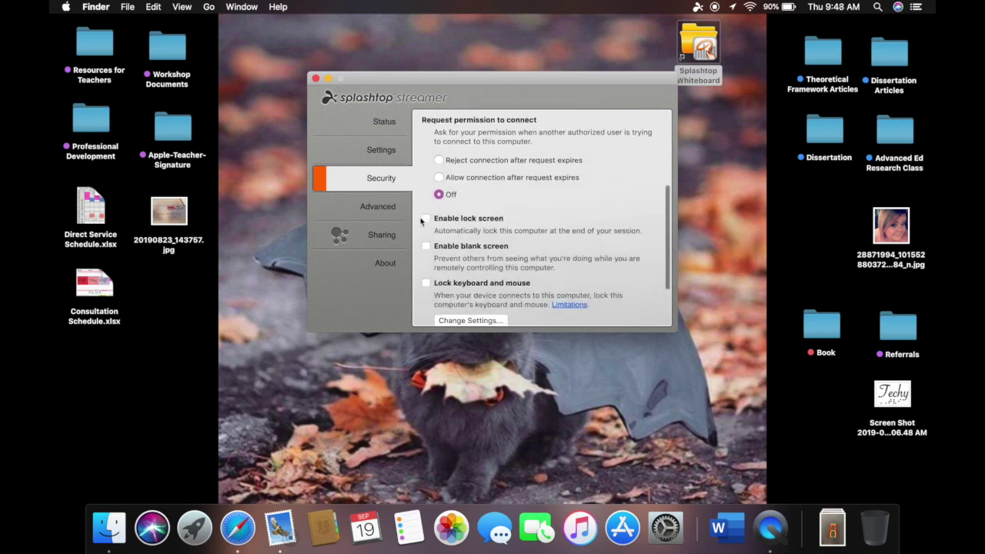
pyautogui.scroll(-2, 422, 197)
pyautogui.scroll(-1, 422, 197)
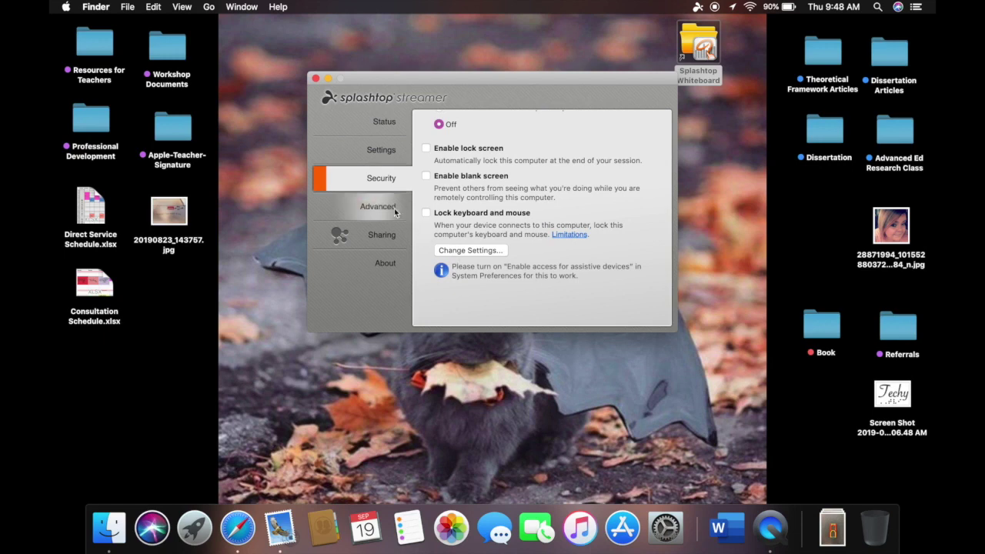
pyautogui.click(460, 250)
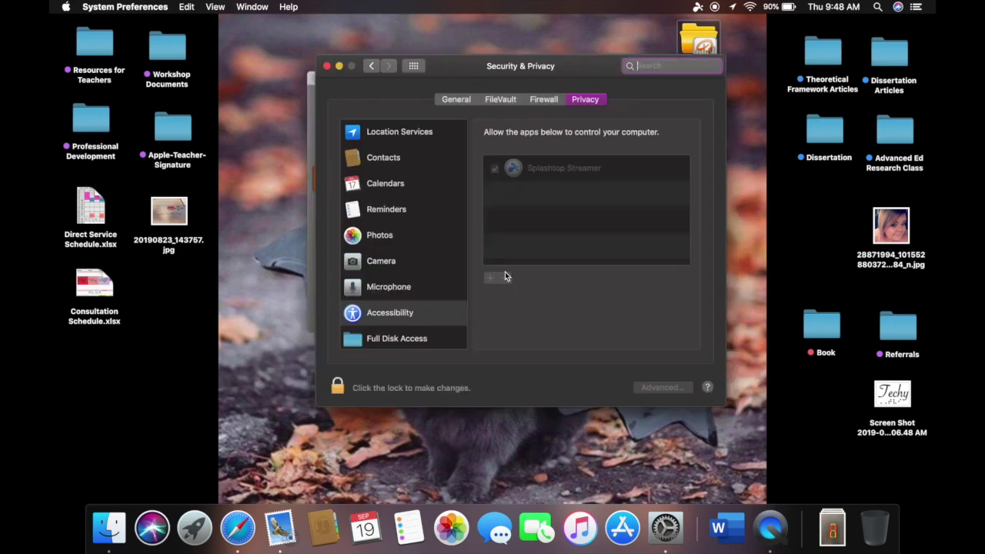
pyautogui.click(326, 66)
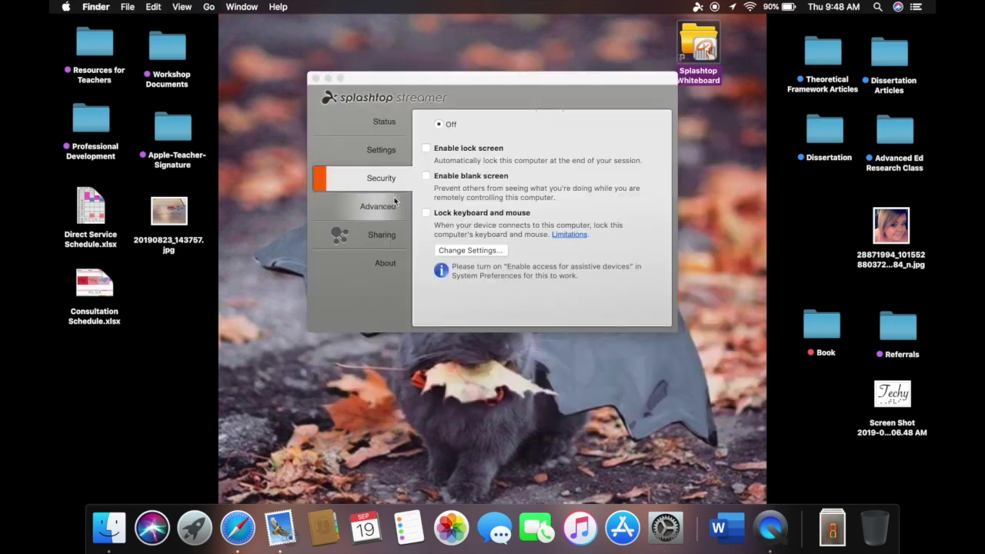
# Recheck the streamer's general settings through to the compatibility mode and product improvement options.
pyautogui.click(377, 150)
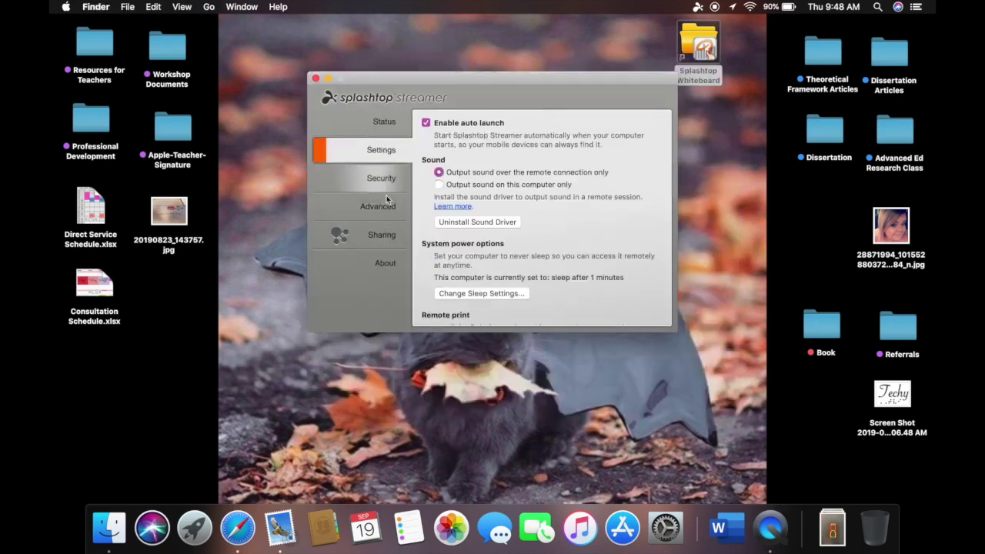
pyautogui.click(385, 206)
pyautogui.click(384, 157)
pyautogui.scroll(-3, 524, 225)
pyautogui.scroll(-5, 524, 226)
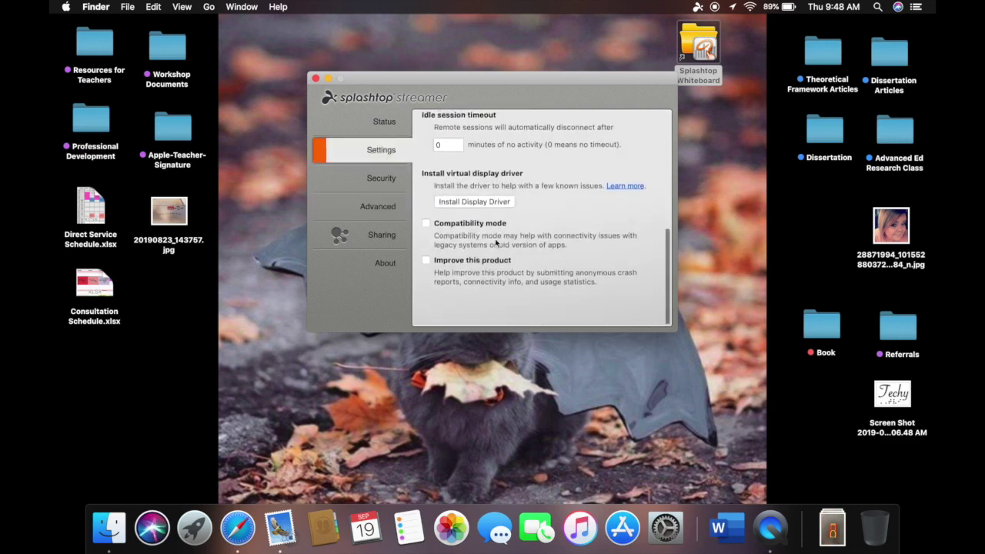
# Review the security options and the local network settings, and return to the sharing session setup.
pyautogui.click(365, 180)
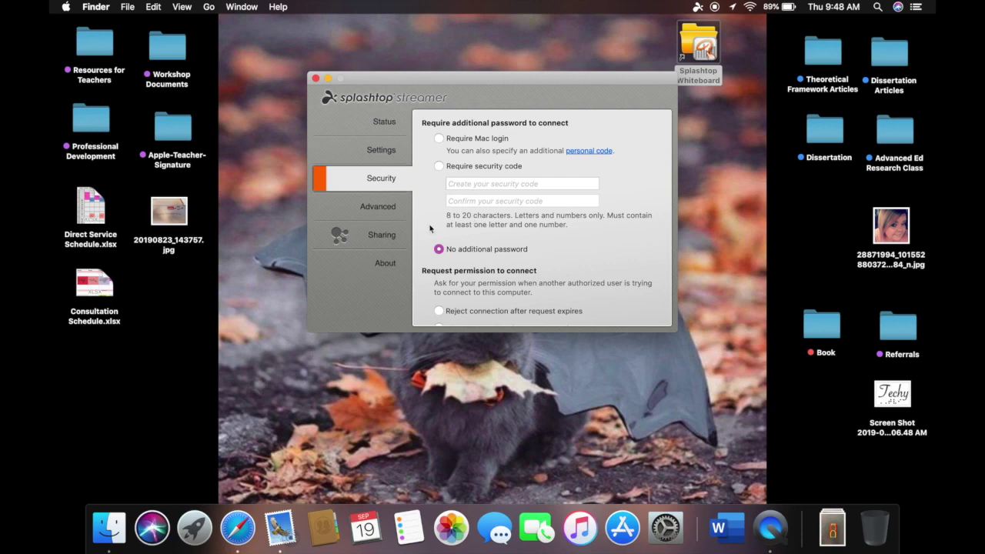
pyautogui.click(385, 208)
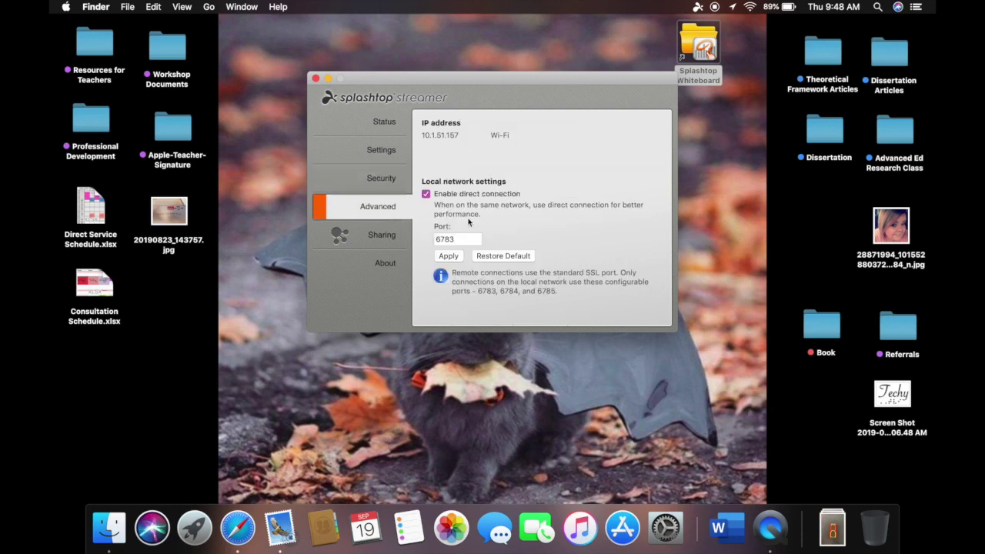
pyautogui.click(370, 237)
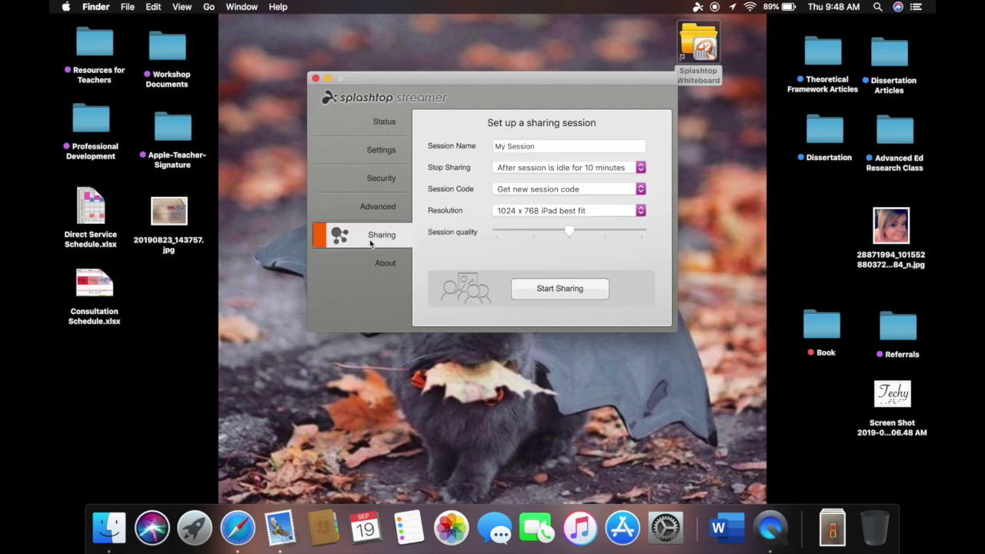
# Name the sharing session Techy TVI.
pyautogui.doubleClick(548, 146)
pyautogui.click(550, 147)
pyautogui.tripleClick(550, 146)
pyautogui.write('T')
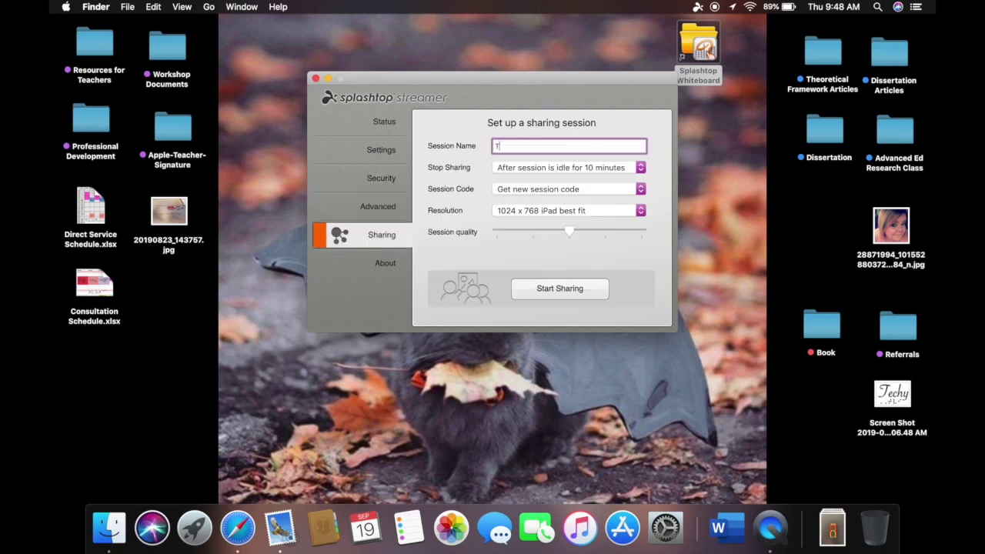
pyautogui.write('echy TVI')
# Start the sharing session with a 10-minute idle stop, a new session code and the 1024 x 768 iPad best fit resolution.
pyautogui.click(562, 168)
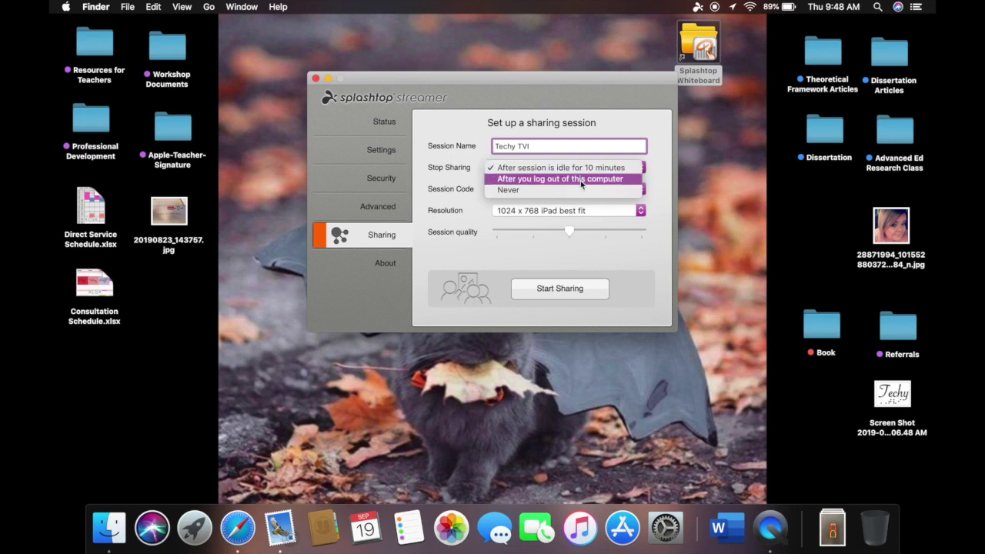
pyautogui.click(587, 167)
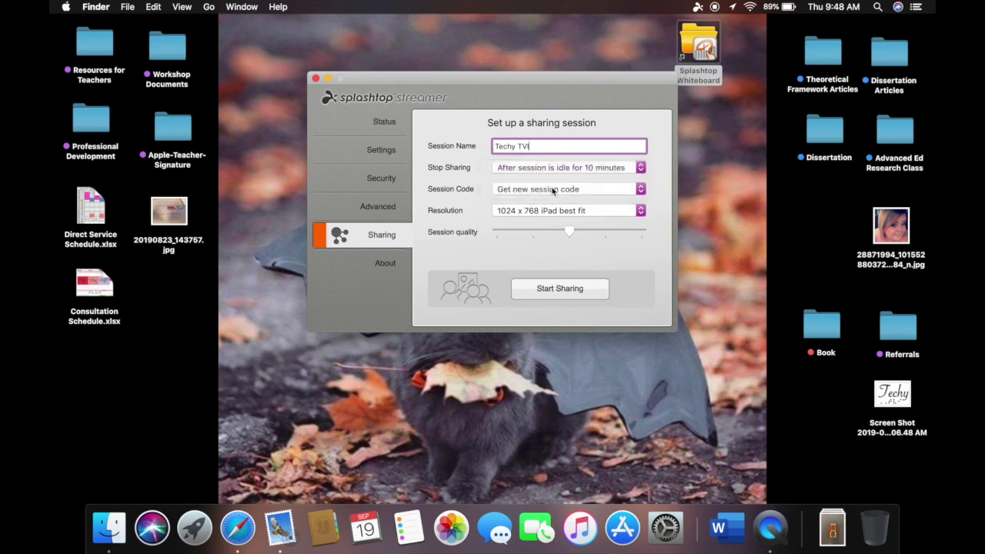
pyautogui.click(553, 190)
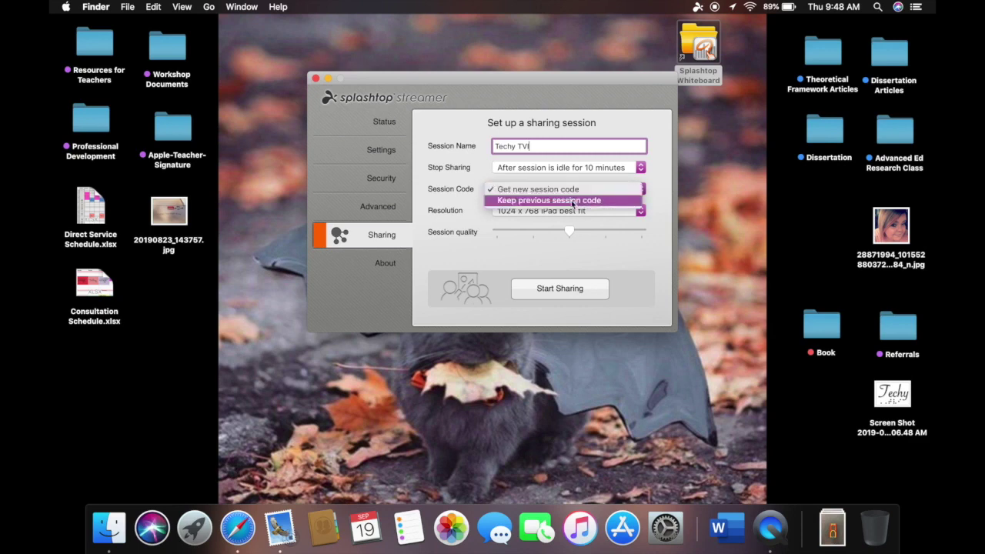
pyautogui.click(569, 189)
pyautogui.click(580, 211)
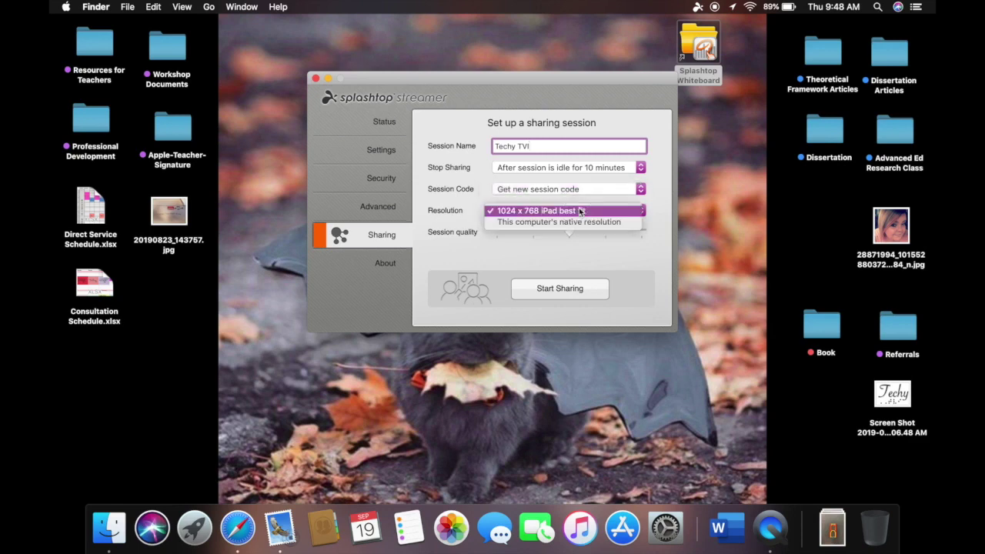
pyautogui.click(597, 210)
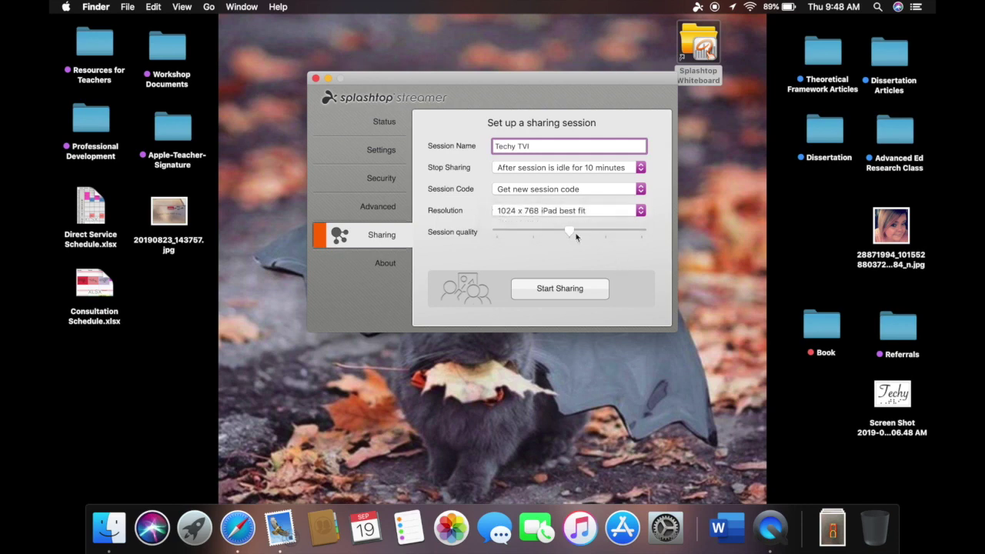
pyautogui.click(571, 230)
pyautogui.click(568, 289)
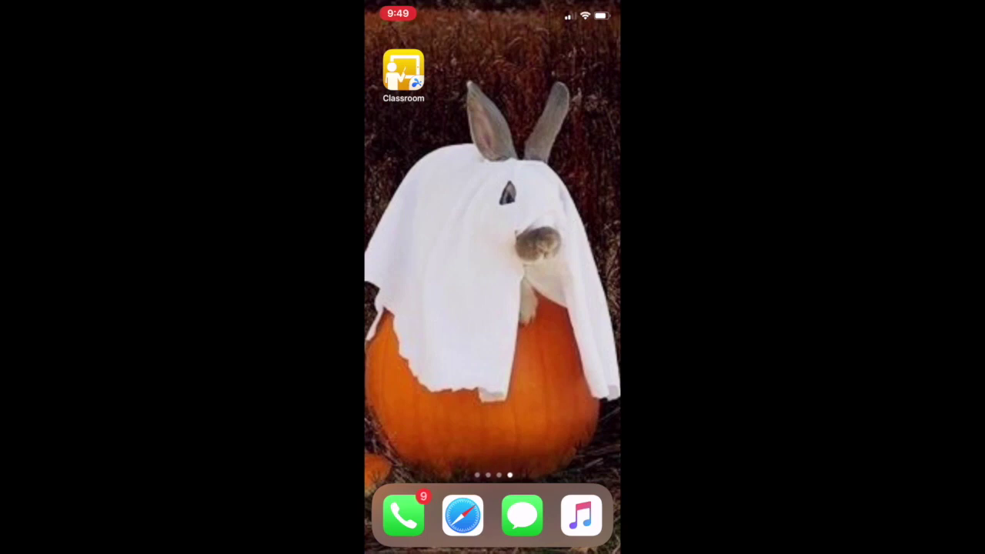
# Join the session from the phone's Classroom app by scanning its QR code, and allow microphone and photos access.
pyautogui.click(403, 70)
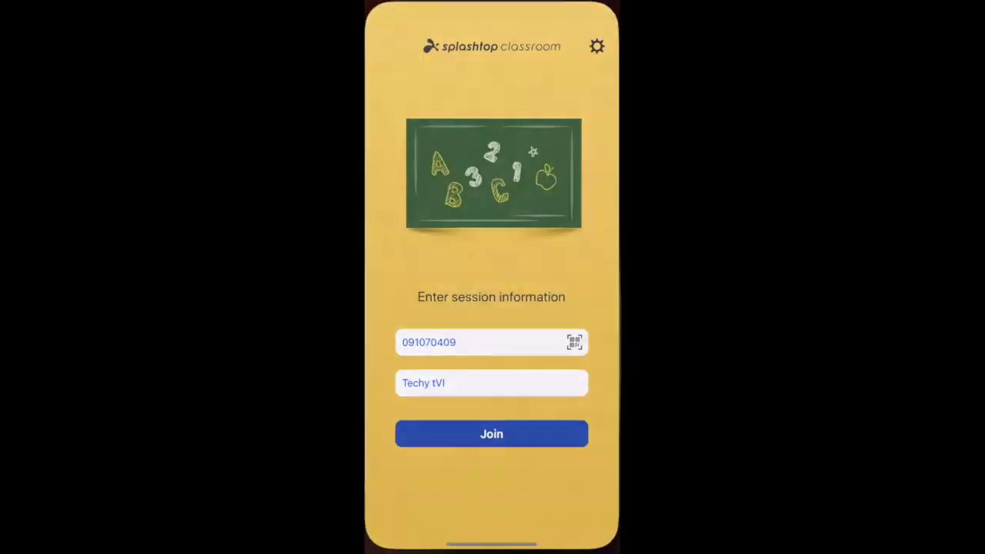
pyautogui.click(576, 343)
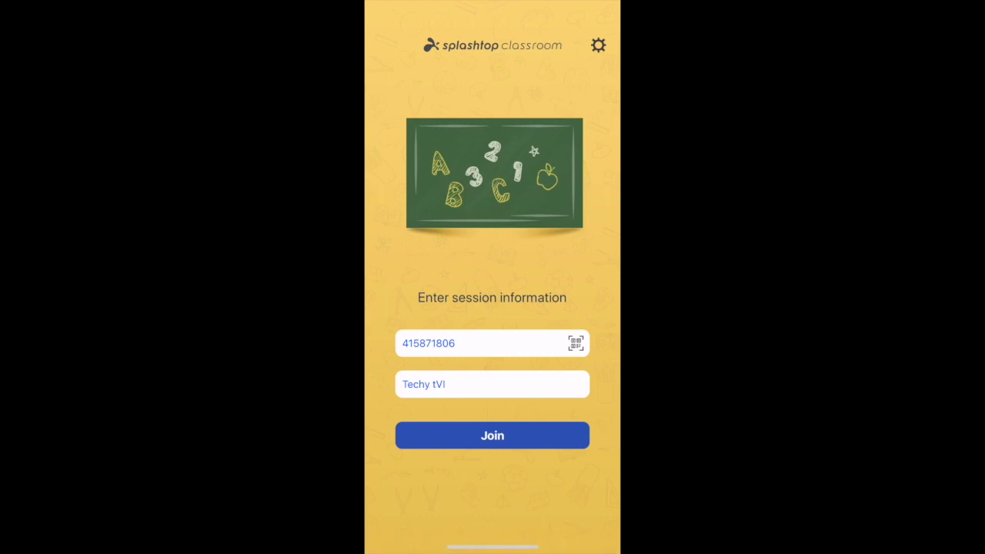
pyautogui.click(493, 435)
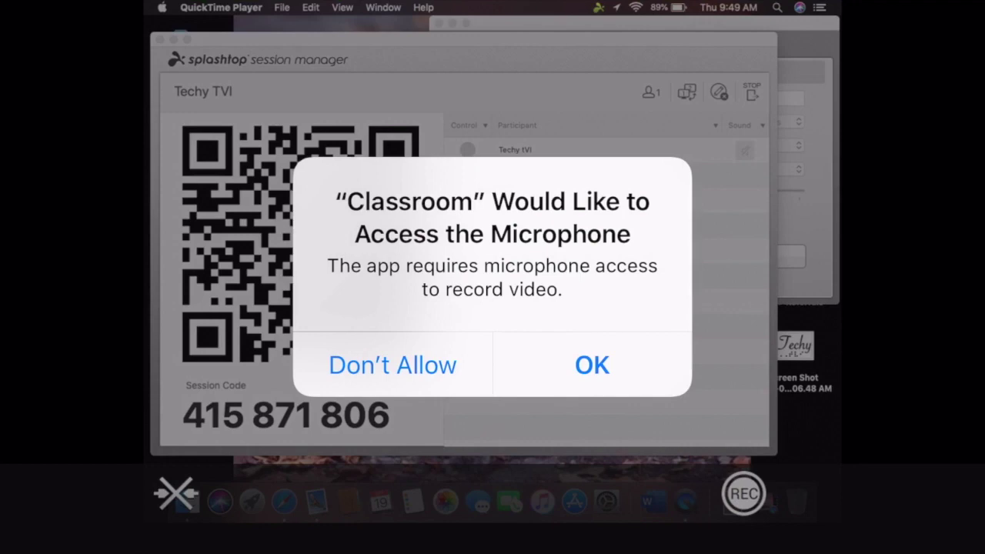
pyautogui.click(592, 365)
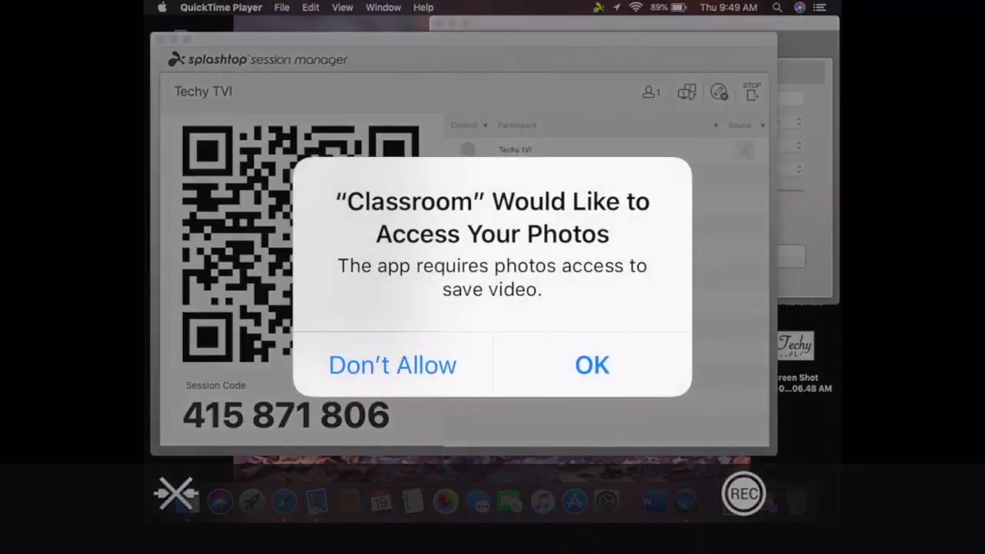
pyautogui.click(592, 364)
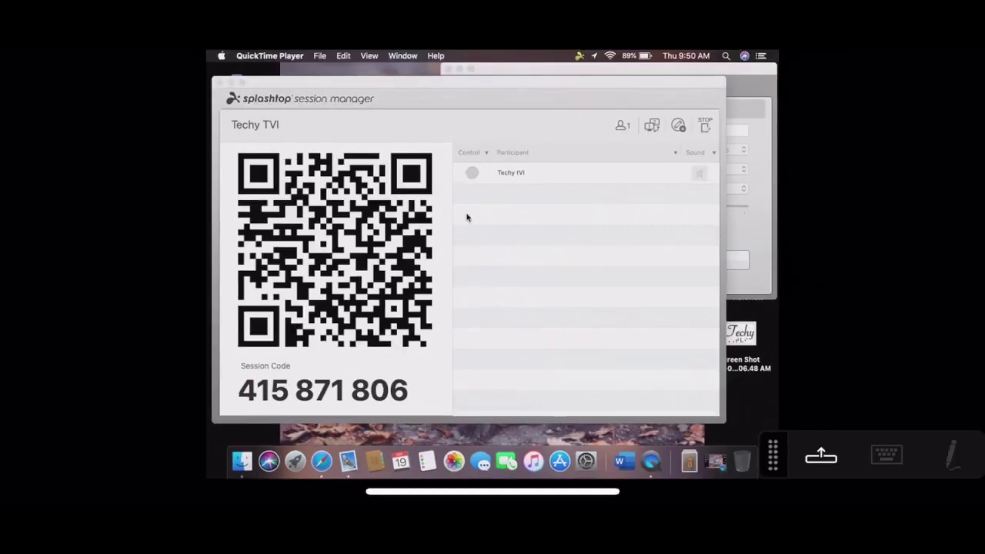
# Enable control for the joined participant, check the on-screen keyboard, and switch the phone to trackpad-style pointer control.
pyautogui.click(472, 174)
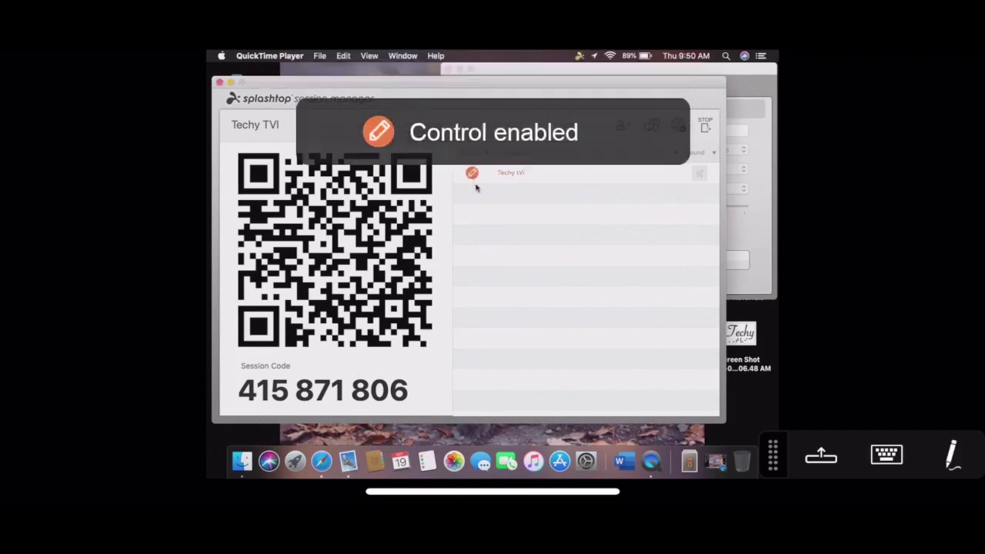
pyautogui.click(886, 454)
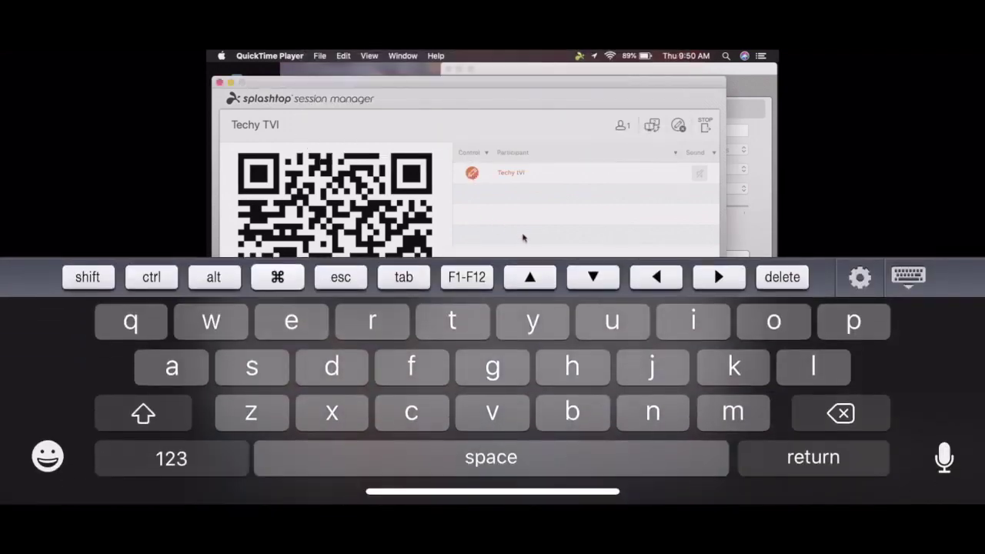
pyautogui.click(908, 277)
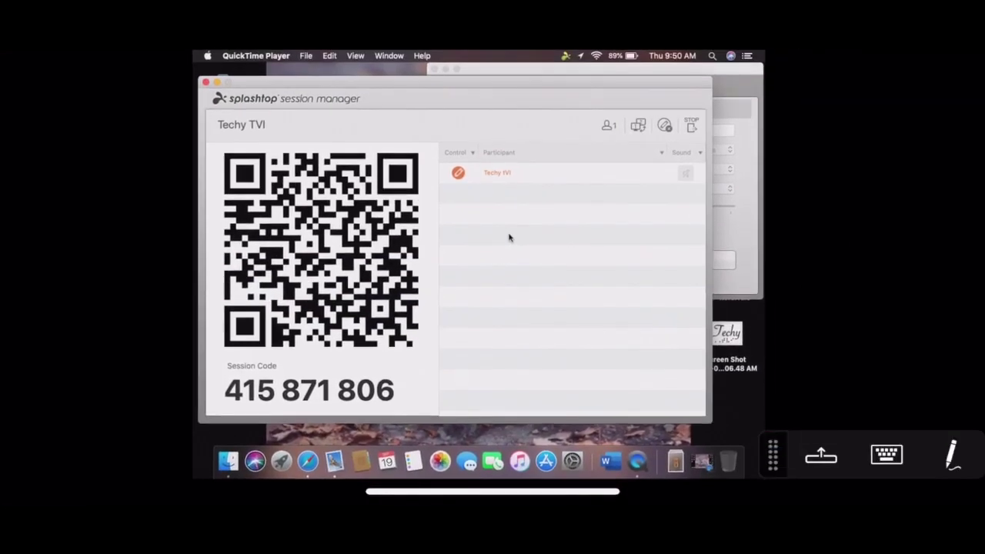
pyautogui.click(773, 454)
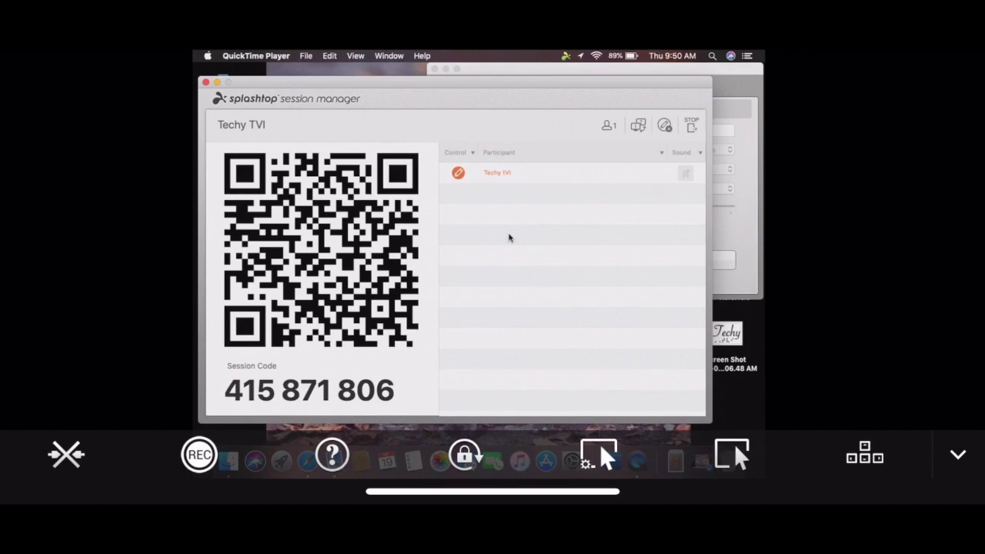
pyautogui.click(599, 454)
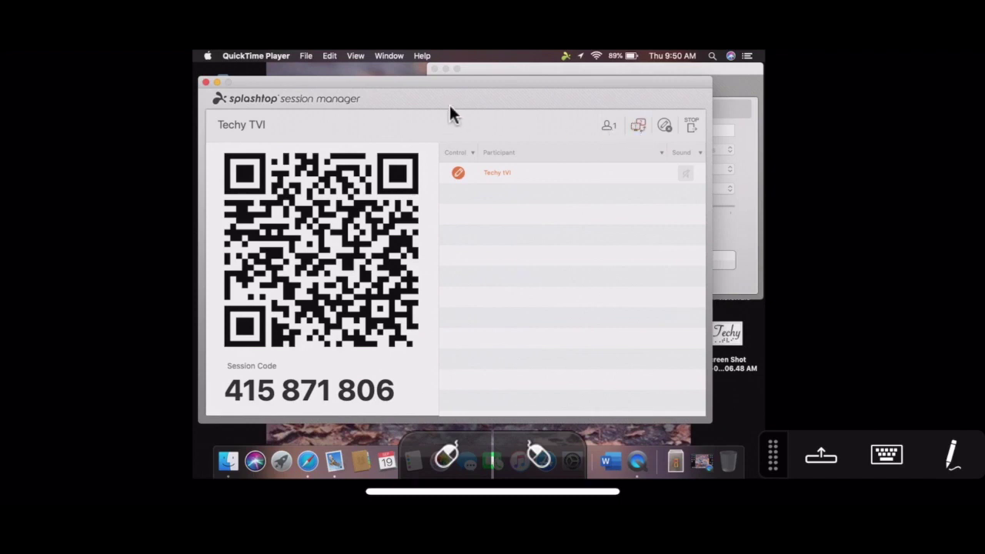
# Switch to Safari on the shared Mac and load google.com using the phone's keyboard.
pyautogui.click(309, 461)
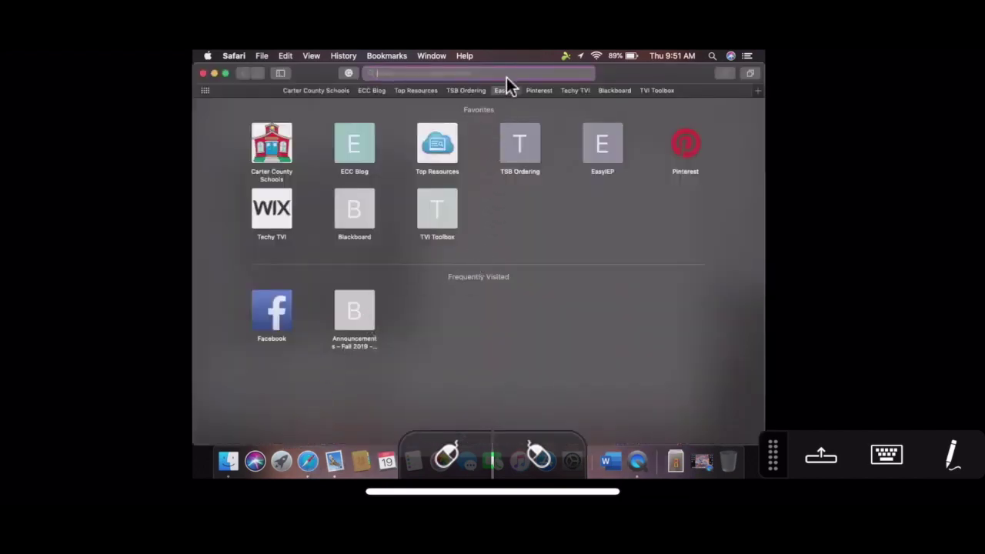
pyautogui.click(887, 455)
pyautogui.write('google.com')
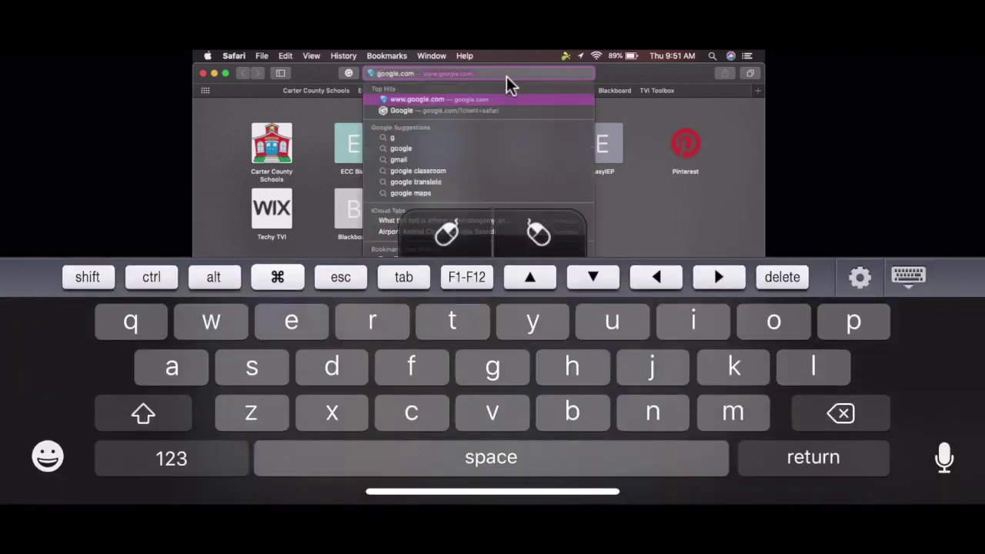
pyautogui.press('Return')
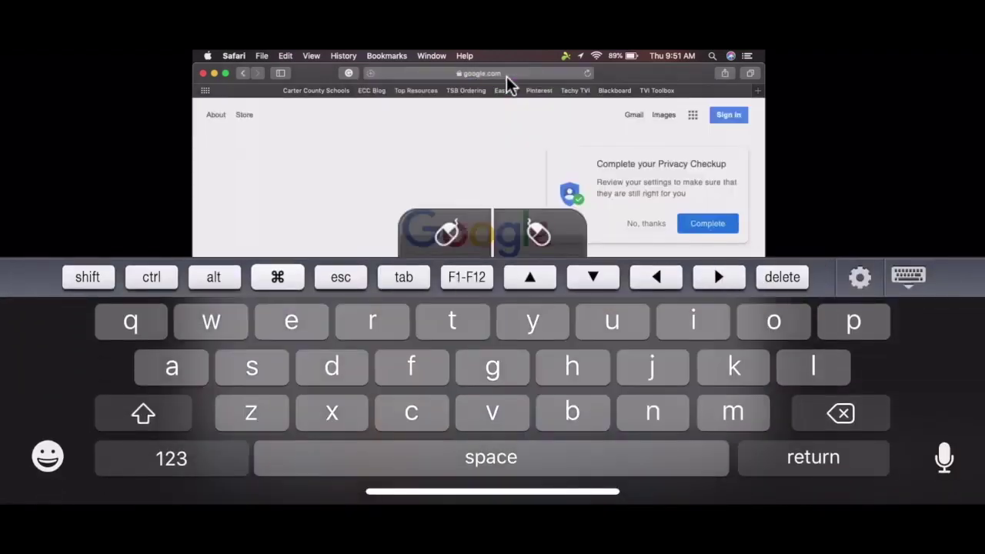
pyautogui.click(506, 76)
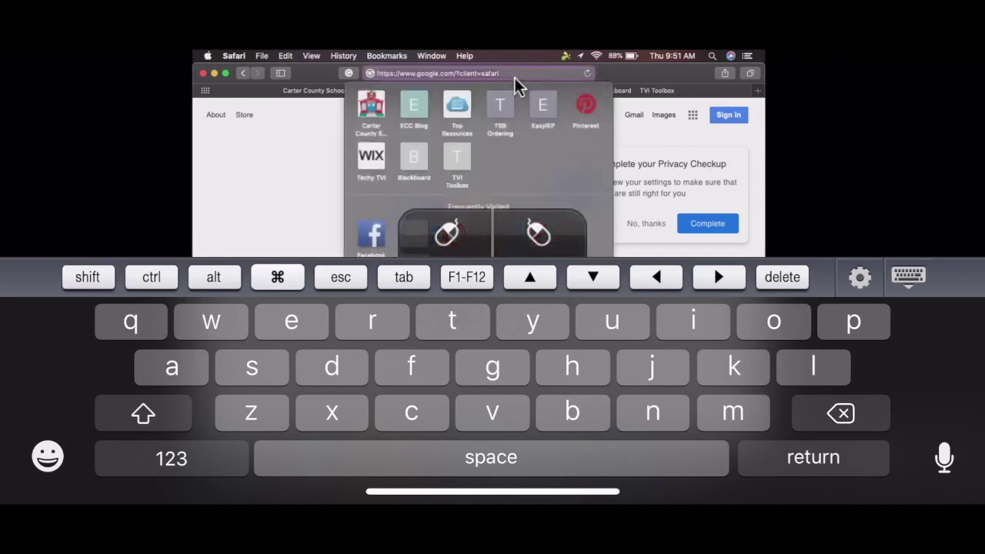
# Sign in to the Google account using the saved account password.
pyautogui.click(730, 121)
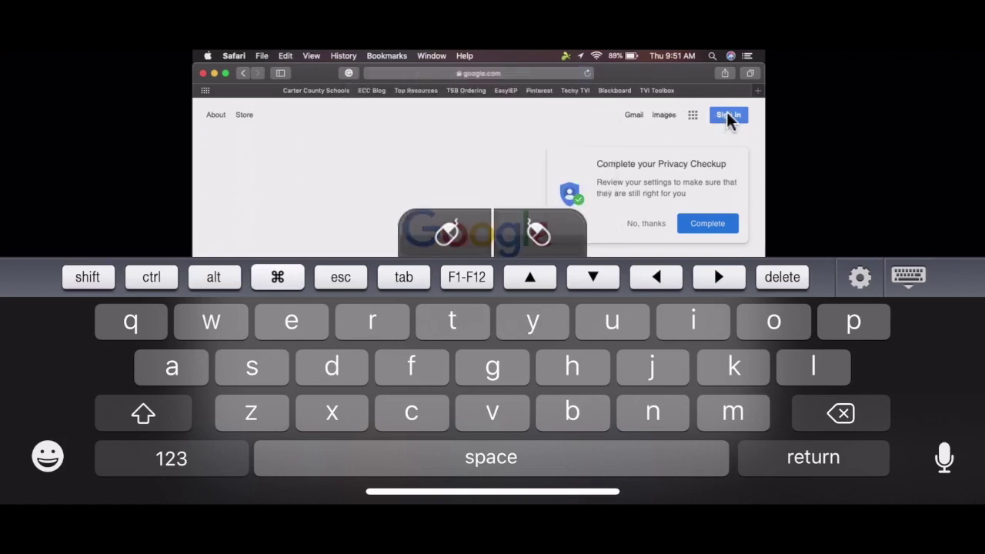
pyautogui.click(729, 121)
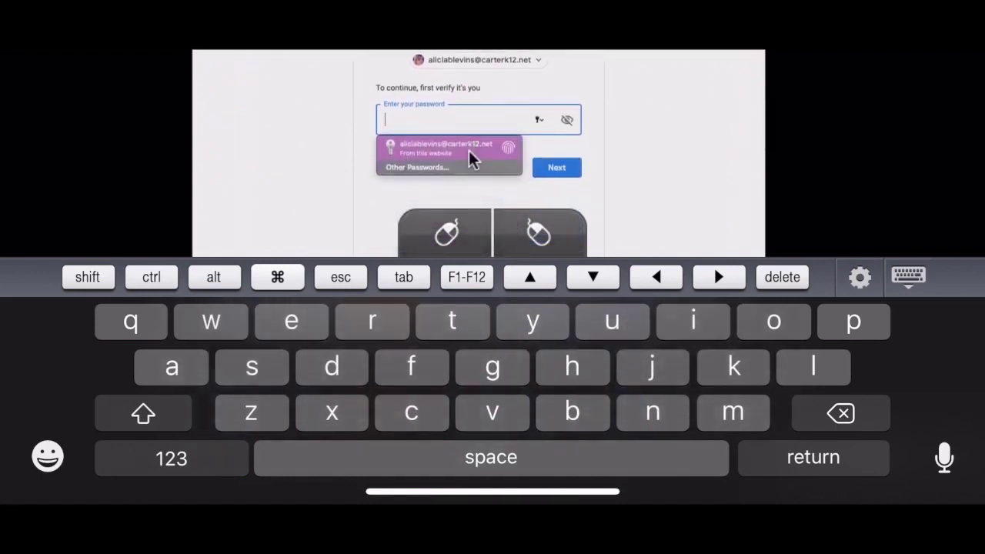
pyautogui.click(471, 159)
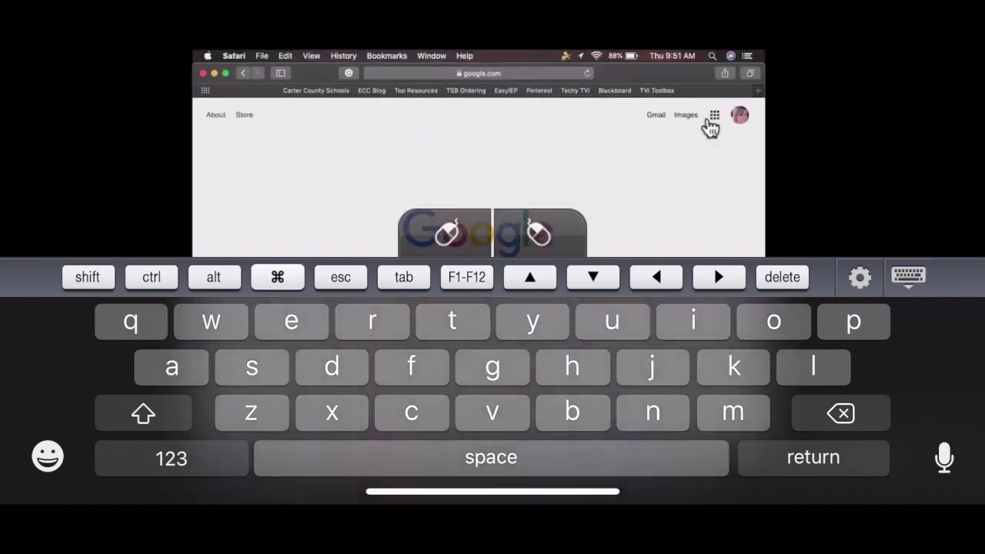
# Open Google Slides from the Google apps and look through the recent presentations.
pyautogui.click(712, 117)
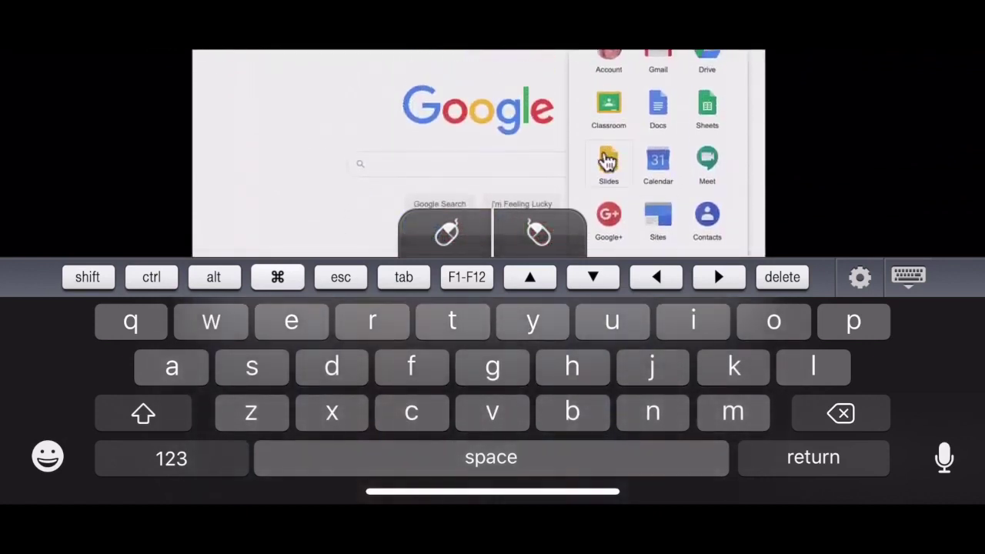
pyautogui.click(606, 154)
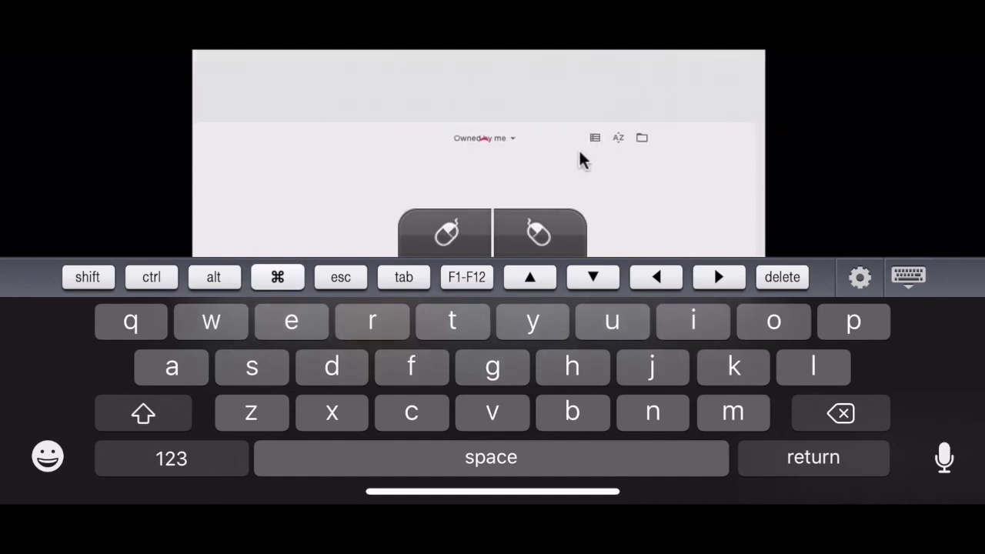
pyautogui.scroll(-1, 541, 159)
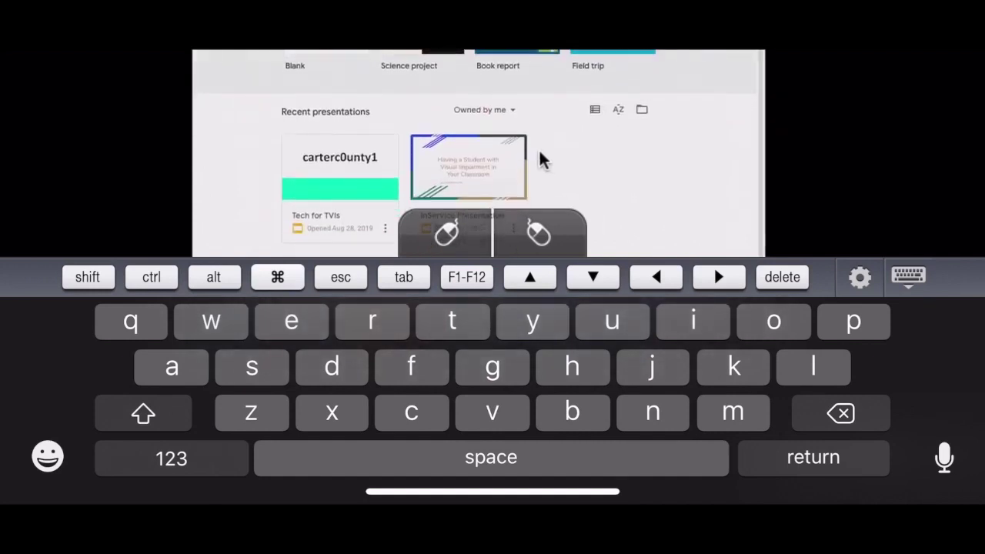
pyautogui.scroll(-1, 527, 158)
pyautogui.scroll(2, 477, 159)
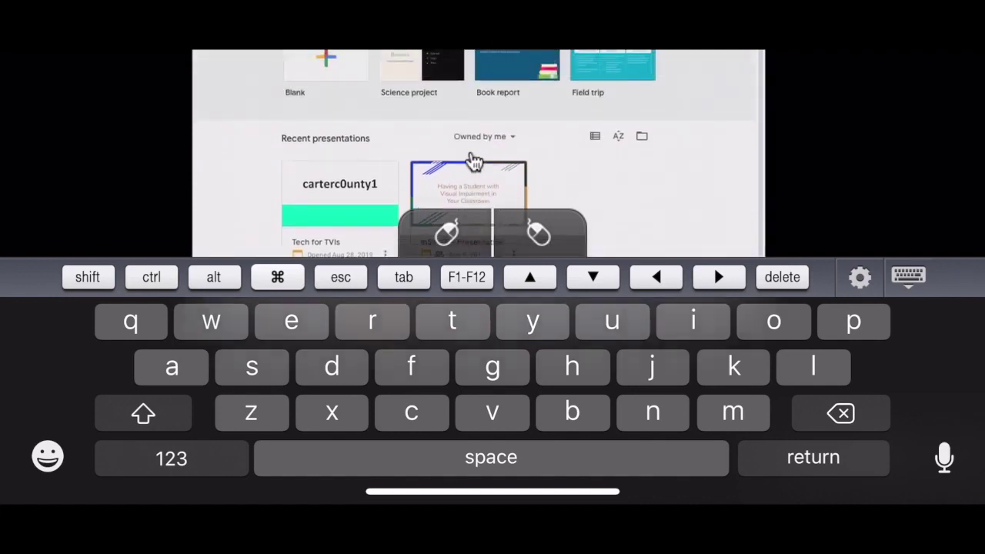
pyautogui.scroll(1, 347, 159)
pyautogui.scroll(2, 352, 158)
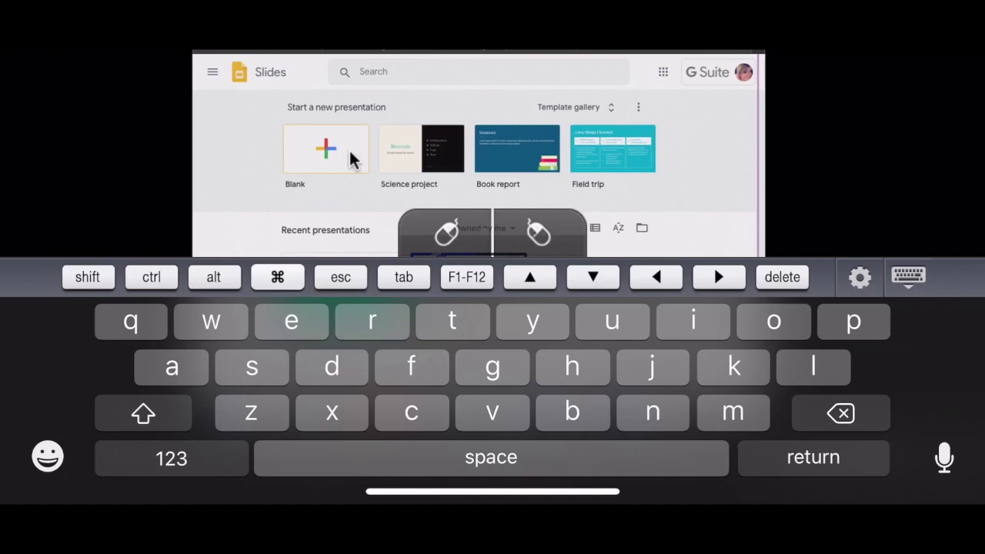
# Create a blank presentation and browse its available themes.
pyautogui.click(326, 150)
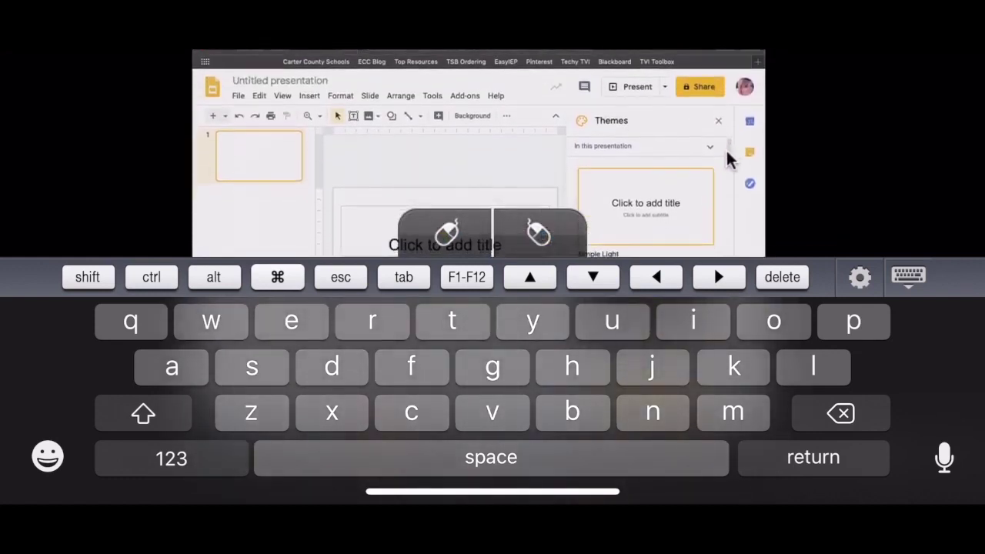
pyautogui.scroll(-10, 729, 157)
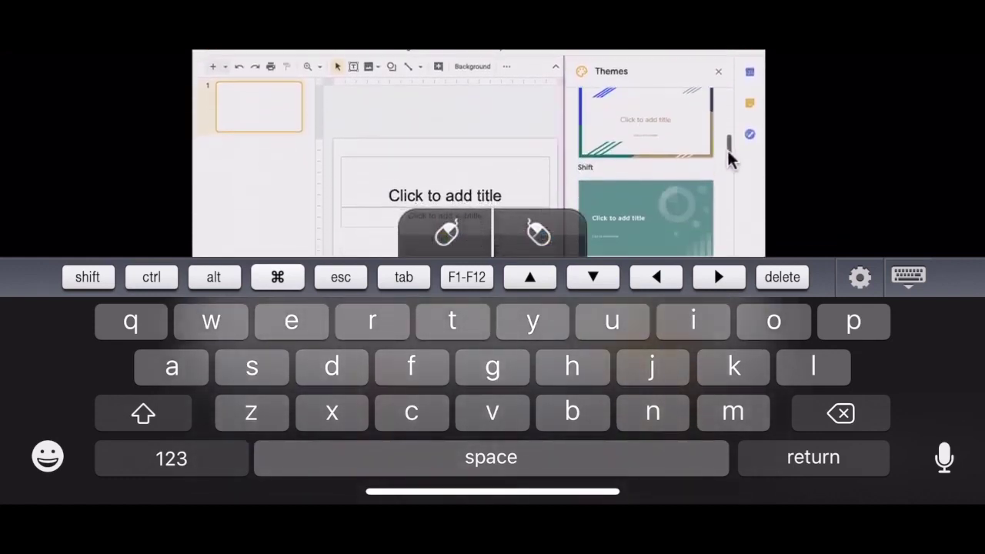
pyautogui.scroll(-5, 730, 158)
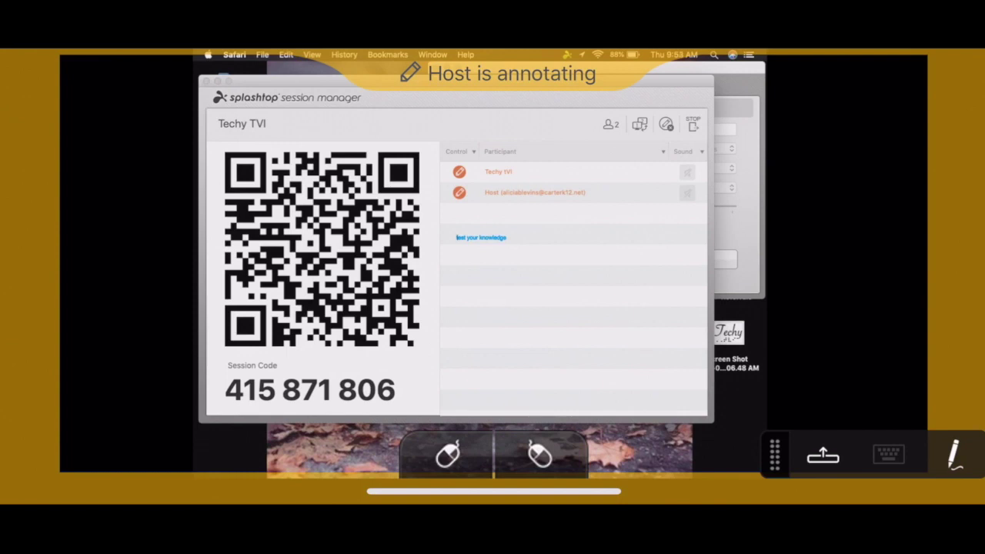
# Delete the blue "test your knowledge" text annotation below the participant list.
pyautogui.press('BackSpace')
pyautogui.press('BackSpace')
pyautogui.press('BackSpace')
pyautogui.press('BackSpace')
pyautogui.press('BackSpace')
pyautogui.press('BackSpace')
pyautogui.press('BackSpace')
pyautogui.press('BackSpace')
pyautogui.press('BackSpace')
pyautogui.press('BackSpace')
pyautogui.press('BackSpace')
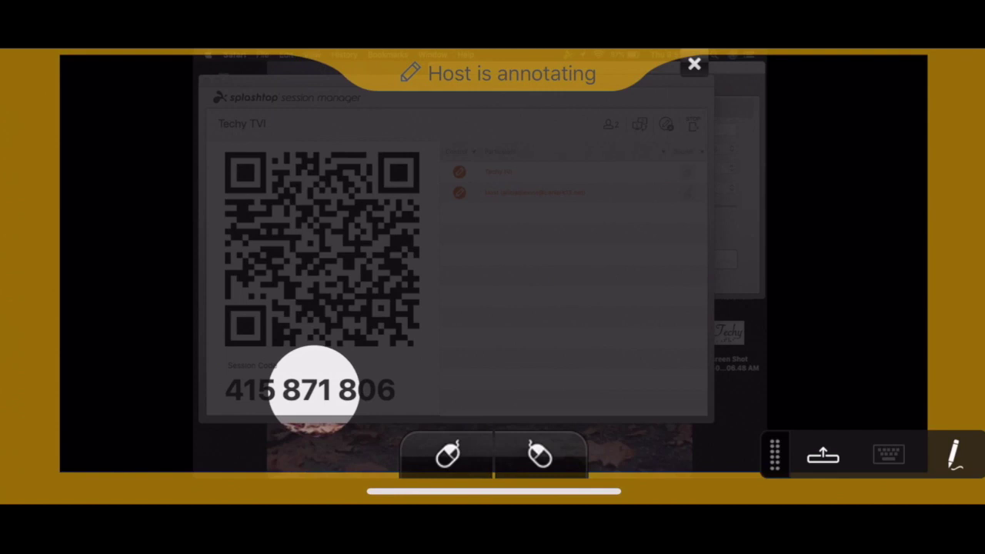
# Turn off the spotlight over the session manager.
pyautogui.click(694, 64)
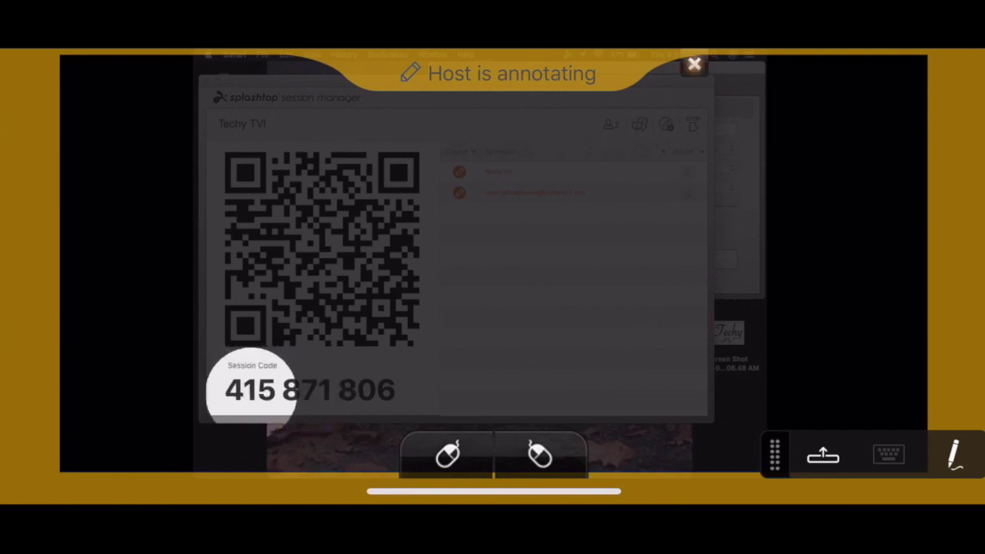